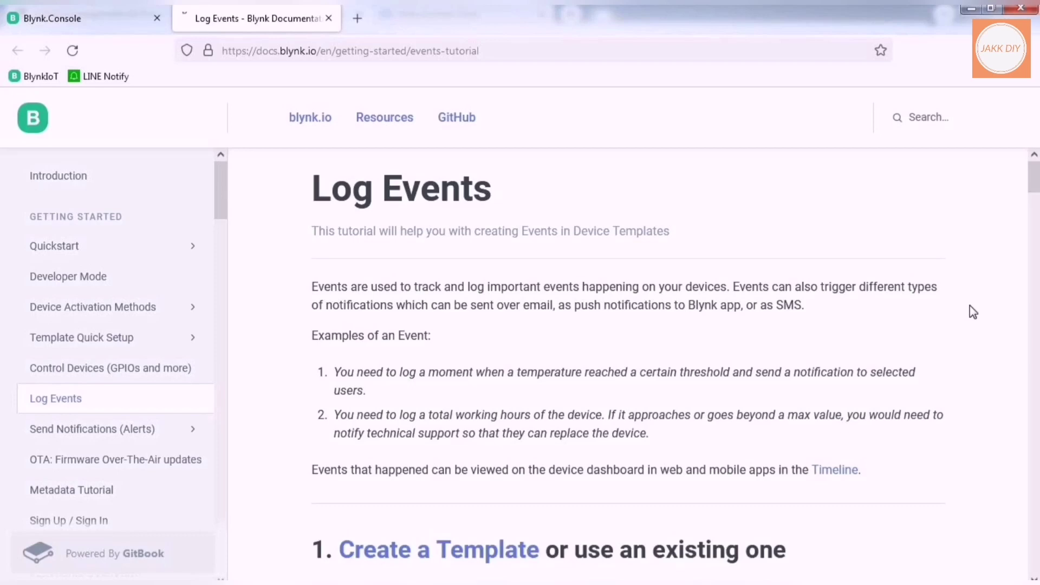
Read the Log Events tutorial on creating events and examine the Blynk.logEvent() firmware API syntax and its example code.
scroll(970, 306, down, 5)
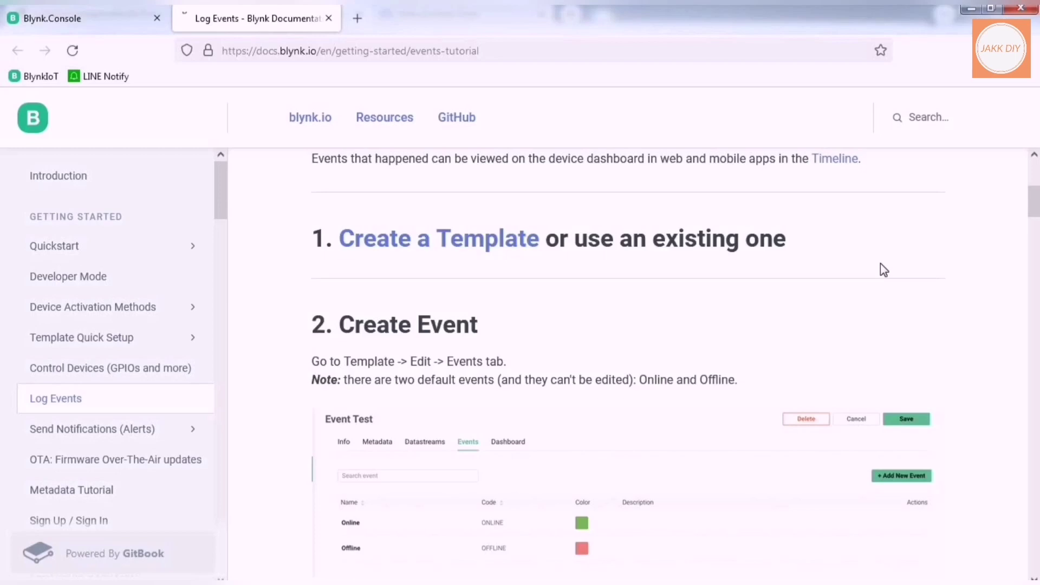
scroll(880, 263, down, 1)
scroll(883, 270, down, 1)
scroll(924, 263, down, 3)
scroll(920, 303, down, 10)
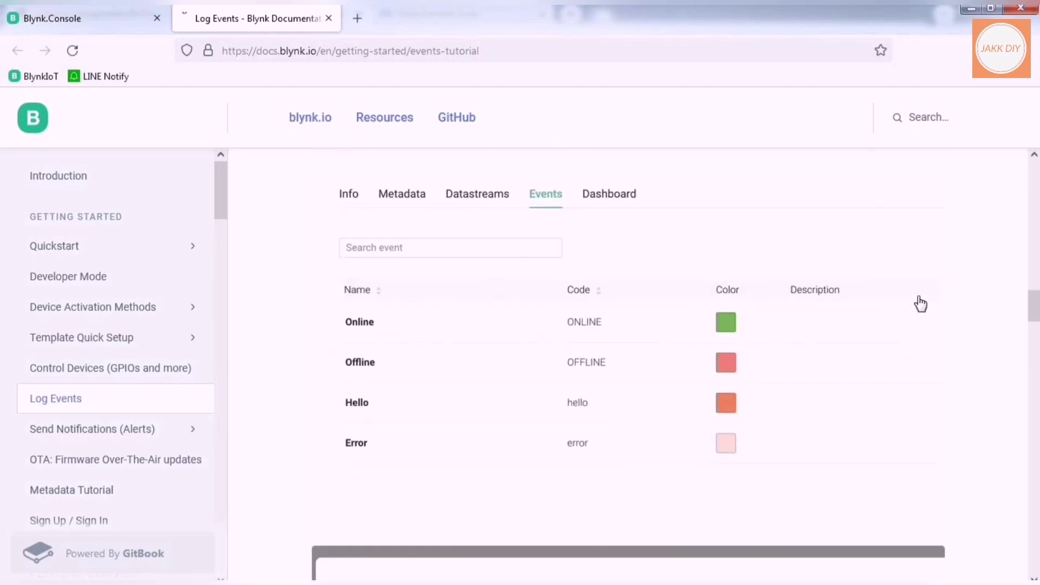
scroll(974, 285, down, 10)
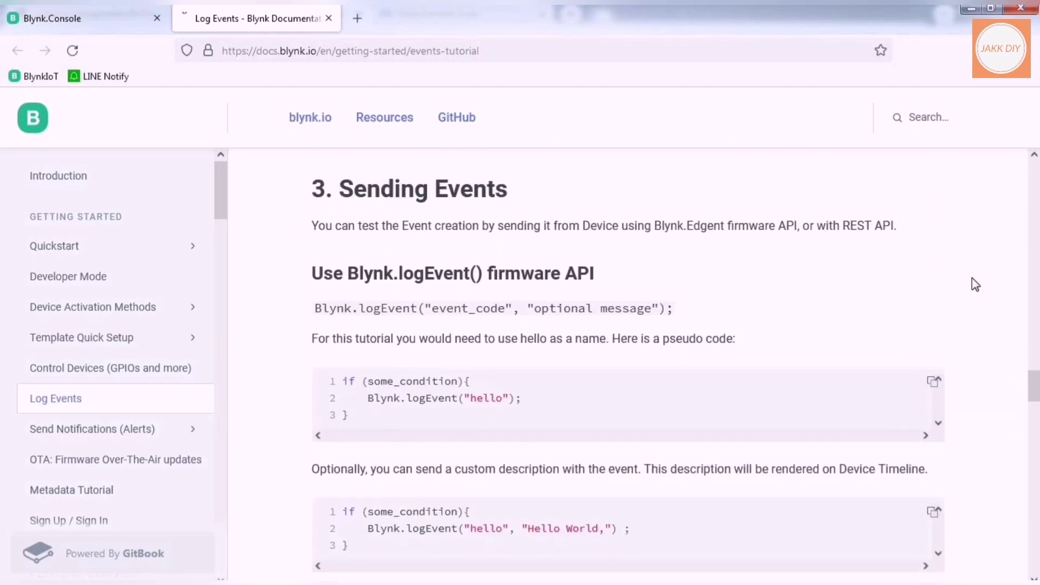
drag(316, 308, 737, 321)
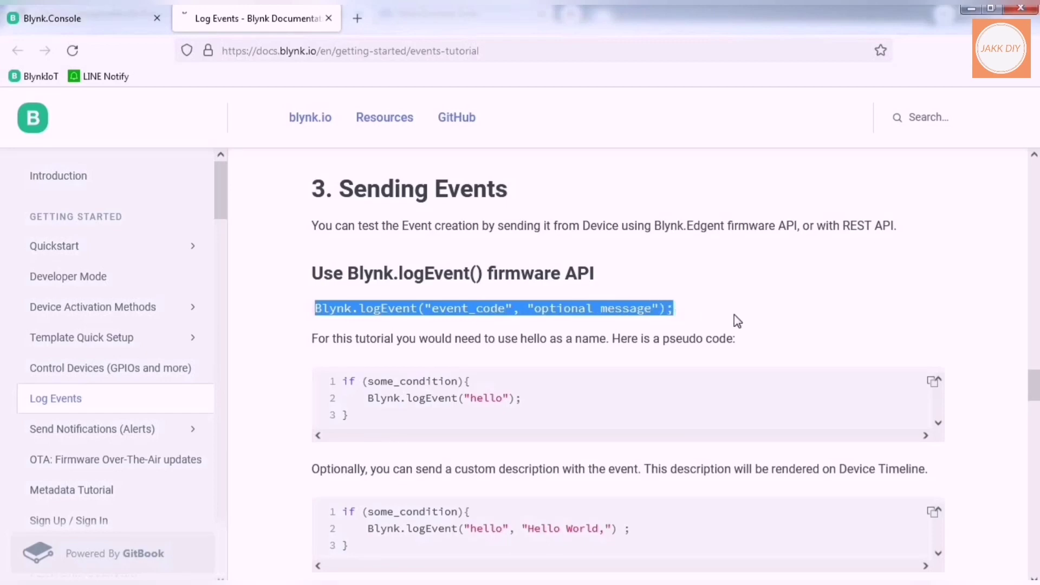
click(737, 322)
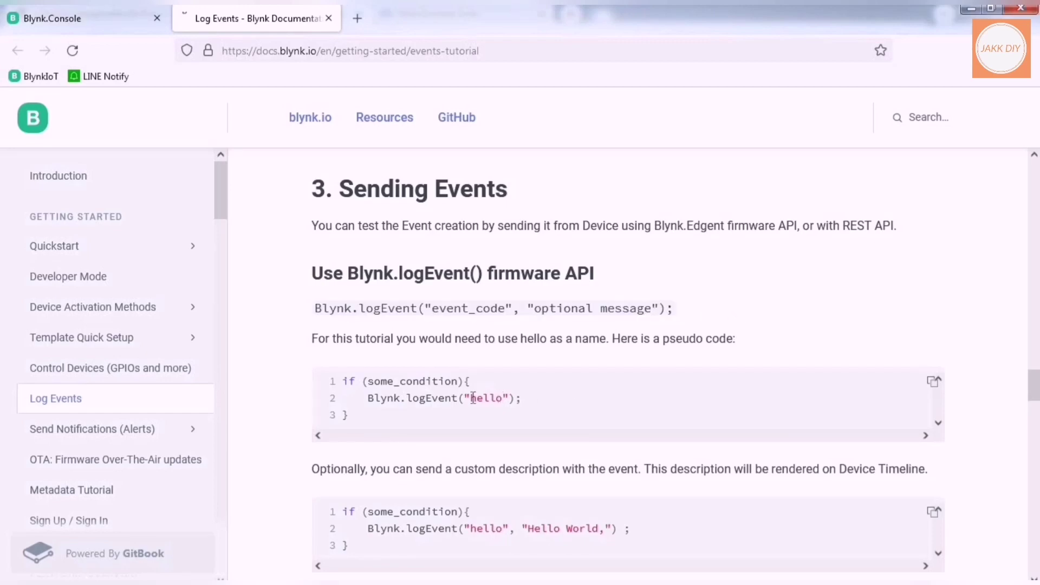
drag(473, 398, 506, 401)
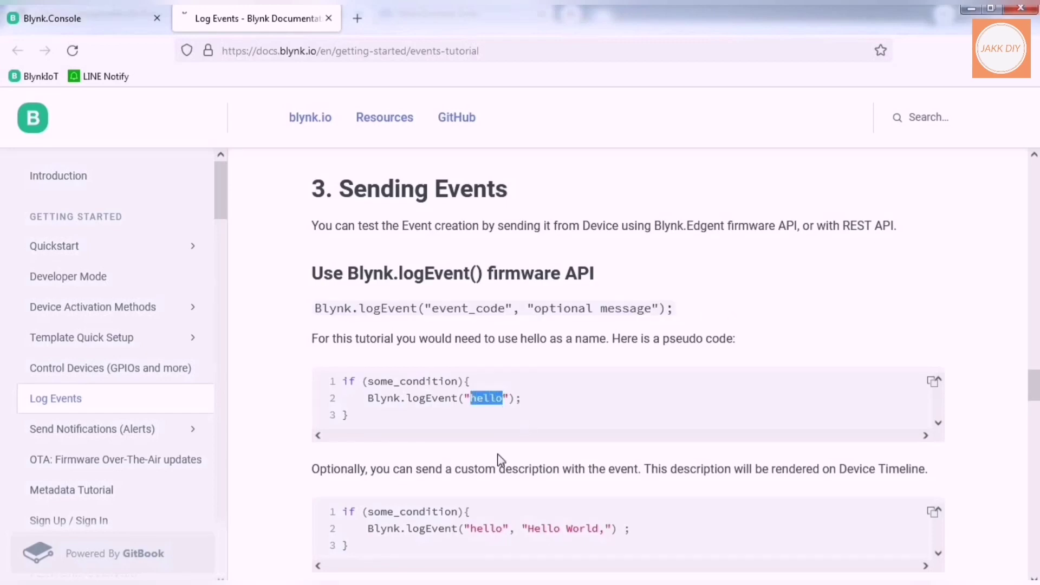
drag(471, 528, 599, 528)
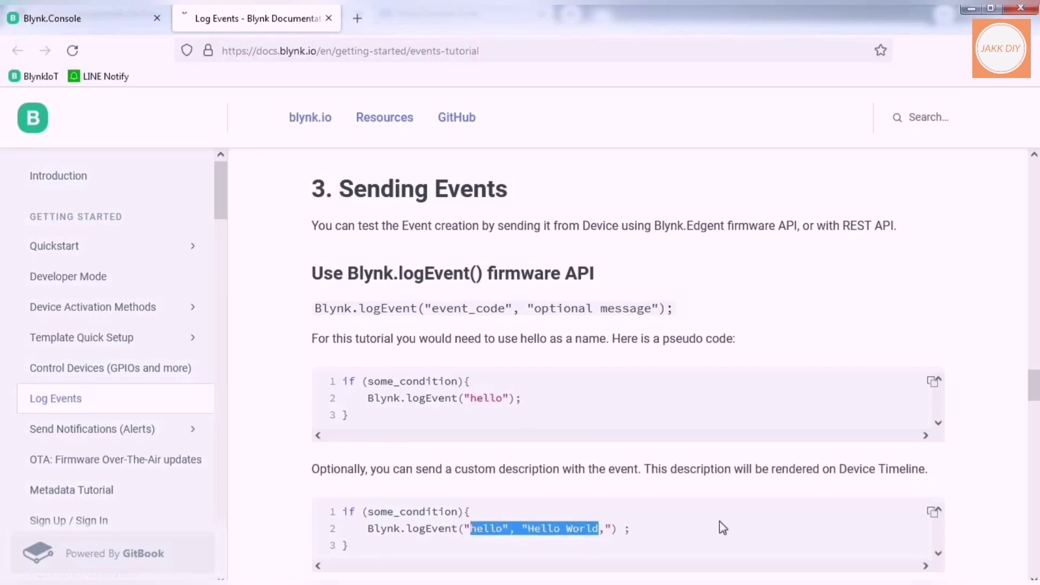
Examine the tutorial's REST API request for logging events and its section on checking logged events in the device timeline.
scroll(760, 485, down, 8)
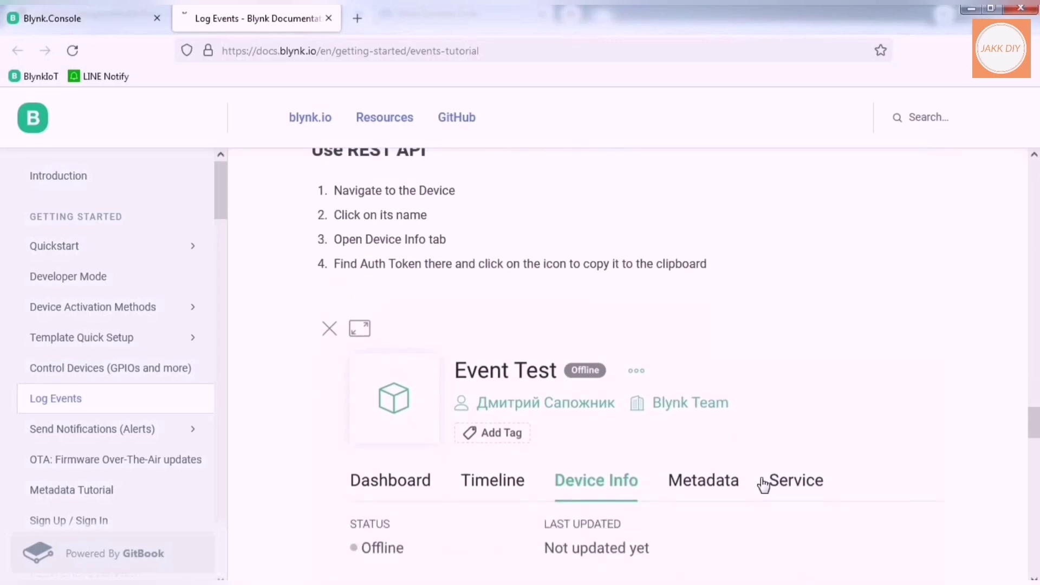
scroll(801, 448, down, 5)
scroll(804, 447, down, 15)
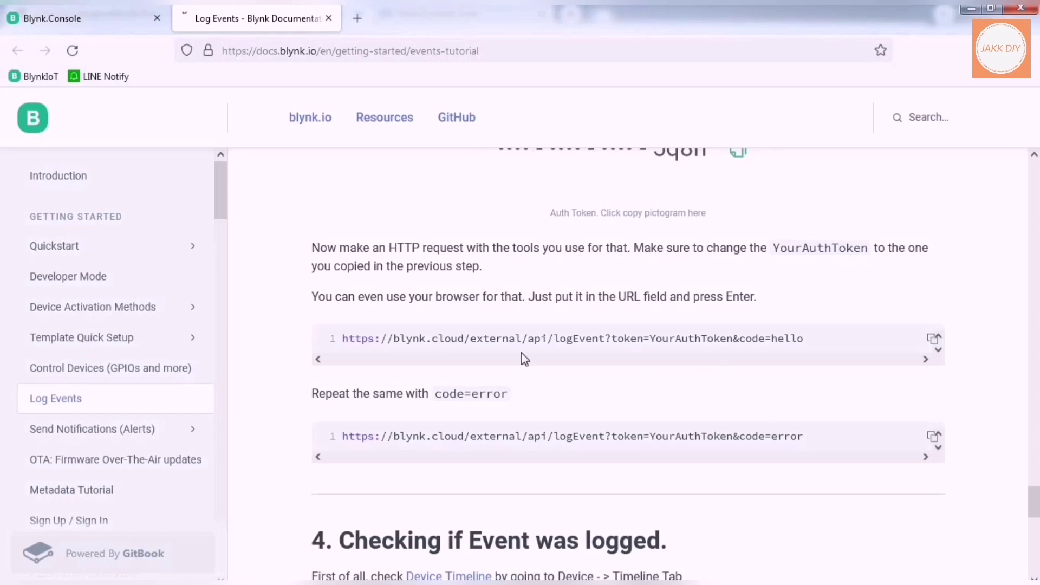
drag(343, 338, 809, 343)
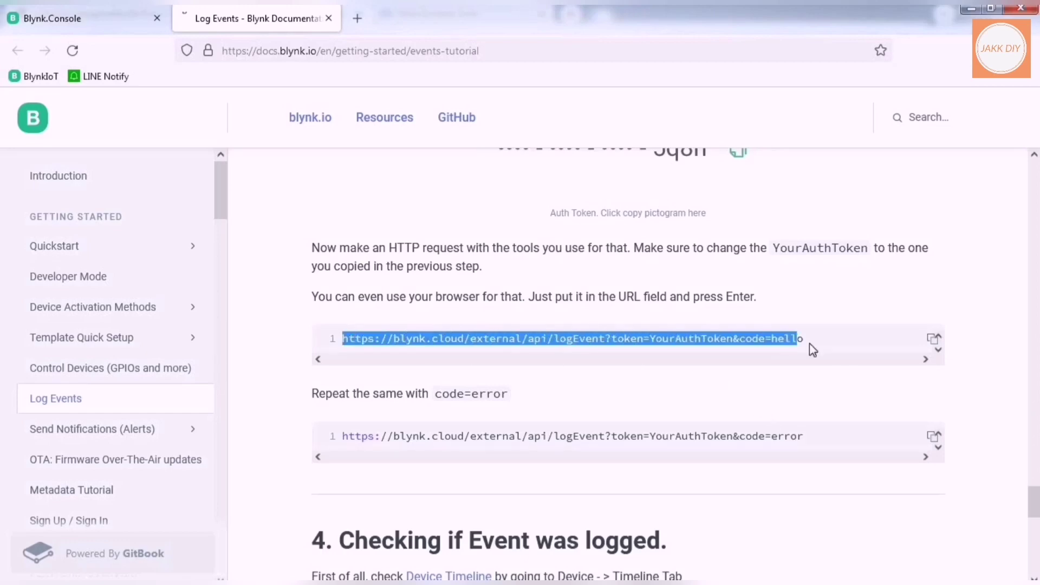
click(766, 396)
scroll(773, 403, down, 5)
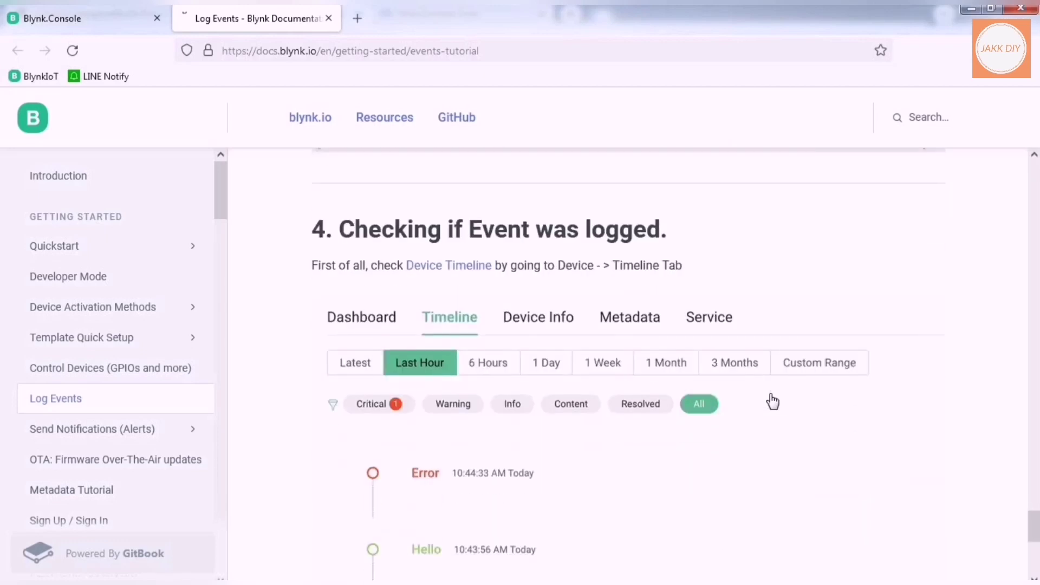
scroll(772, 402, down, 1)
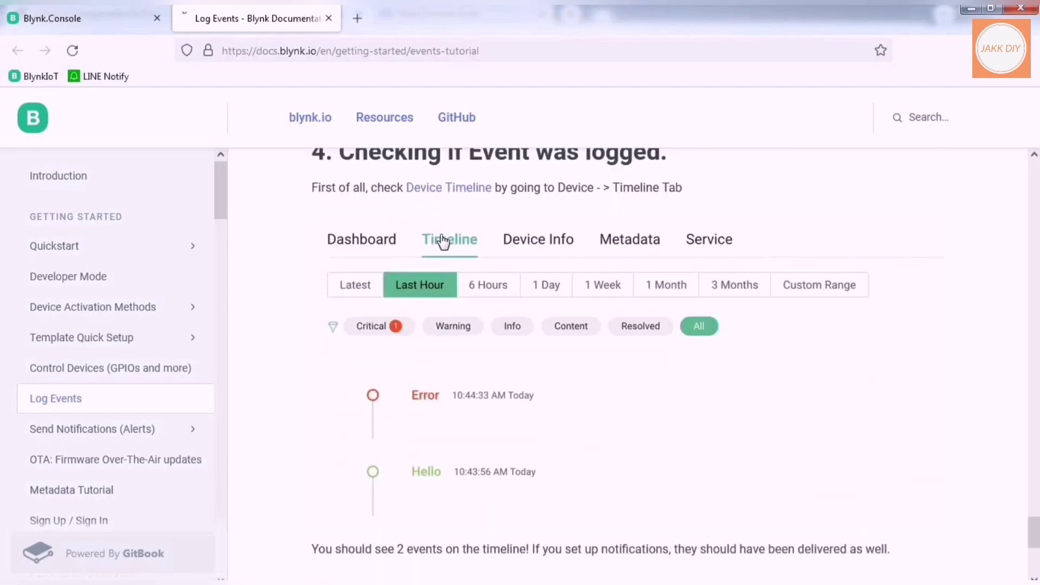
scroll(734, 404, down, 2)
scroll(747, 395, down, 2)
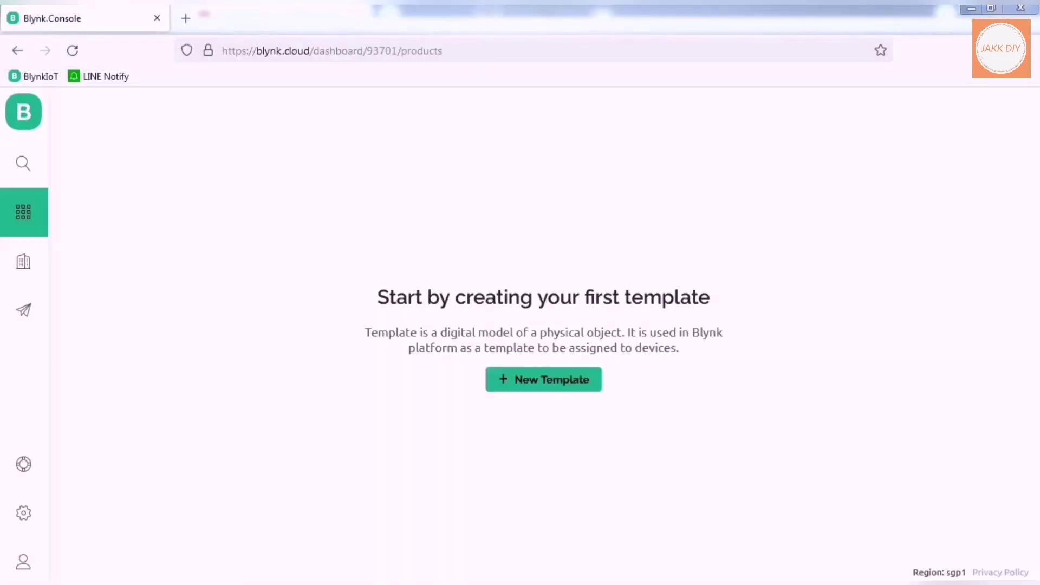
Create a new template named DEMO with ESP8266 hardware and a WiFi connection.
click(30, 218)
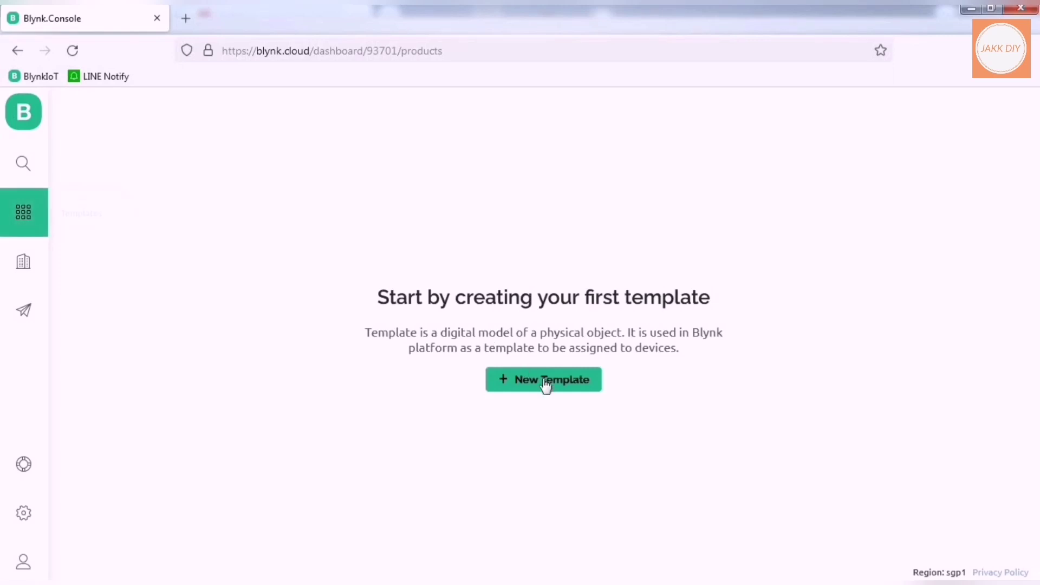
click(548, 389)
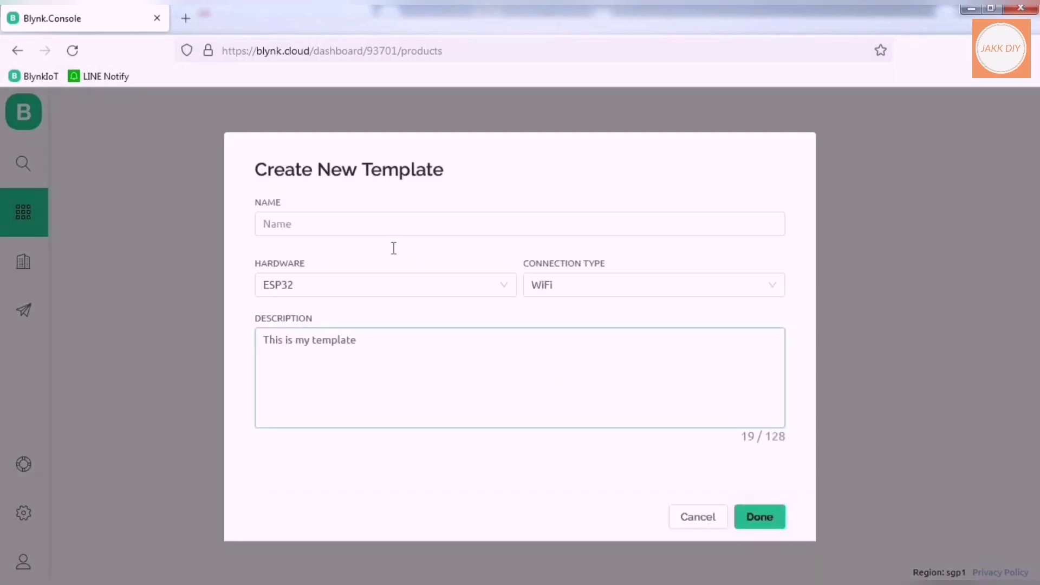
click(379, 229)
text(DEMO)
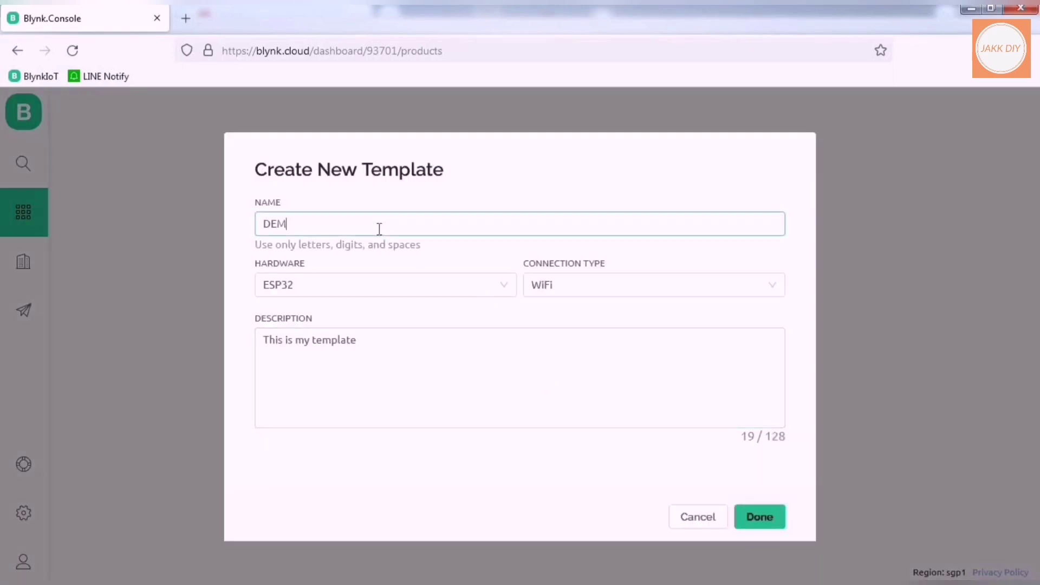
click(506, 288)
click(347, 280)
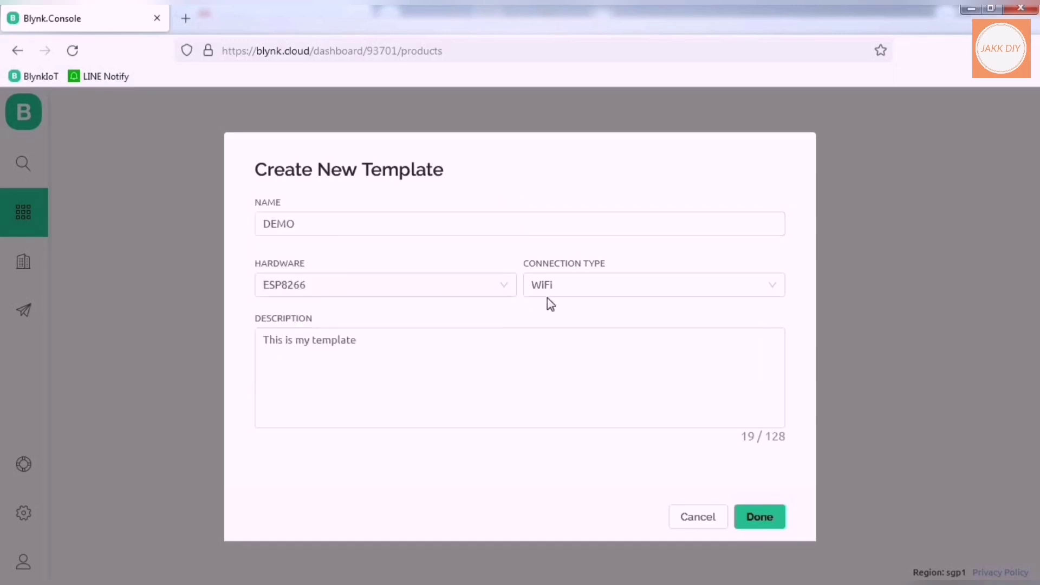
click(760, 517)
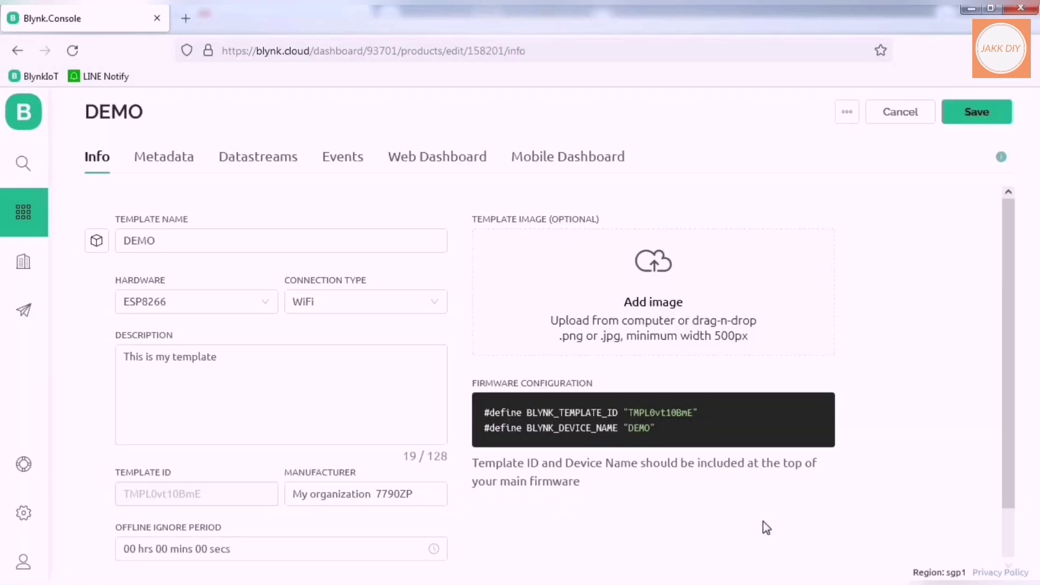
Add an Integer virtual pin datastream named LED on V0 with a maximum of 1, and save the template.
click(262, 162)
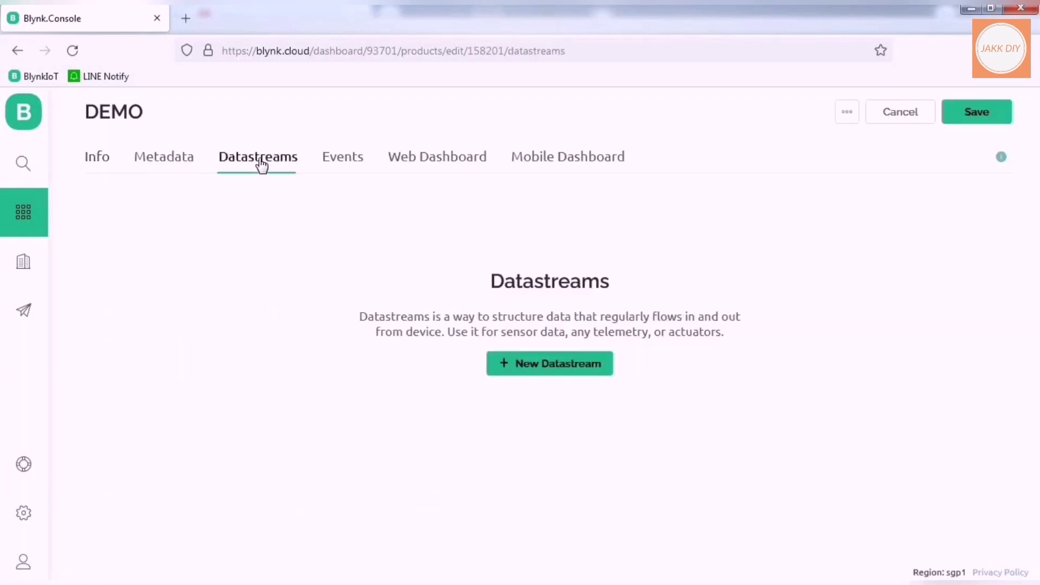
click(548, 369)
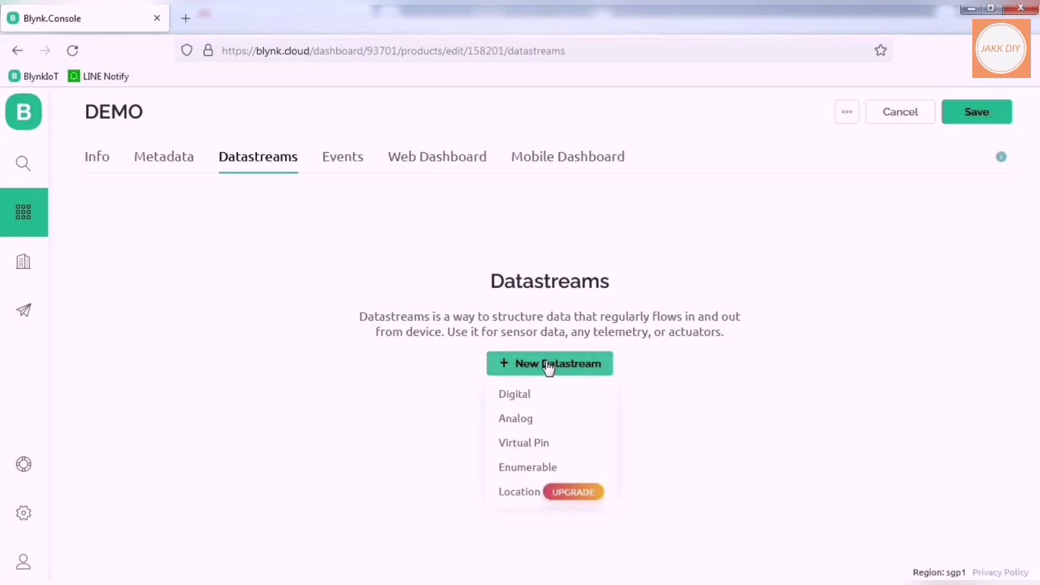
click(542, 445)
click(441, 216)
text(LED)
click(594, 272)
click(569, 313)
click(494, 384)
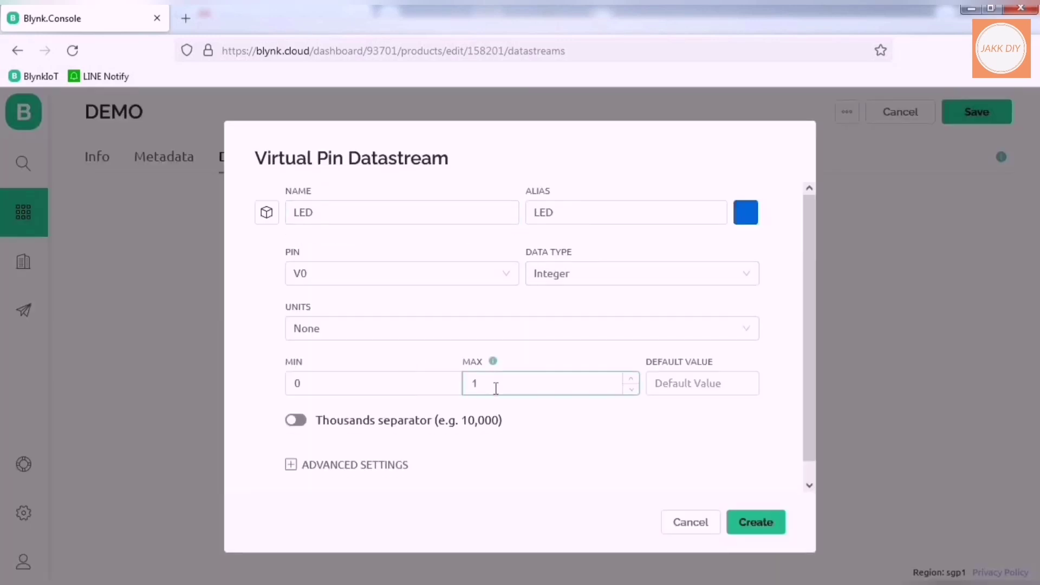
click(769, 522)
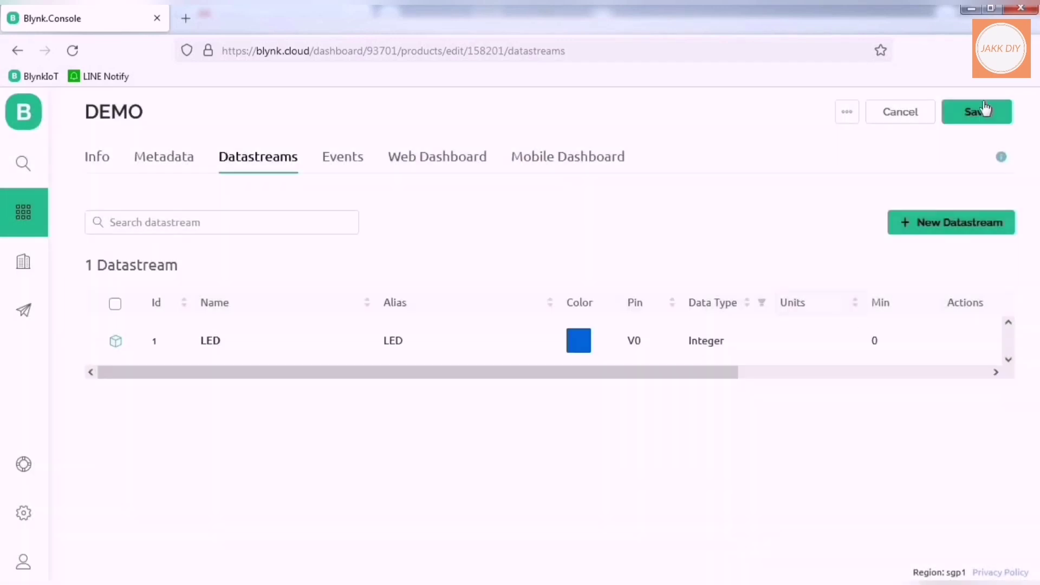
click(973, 114)
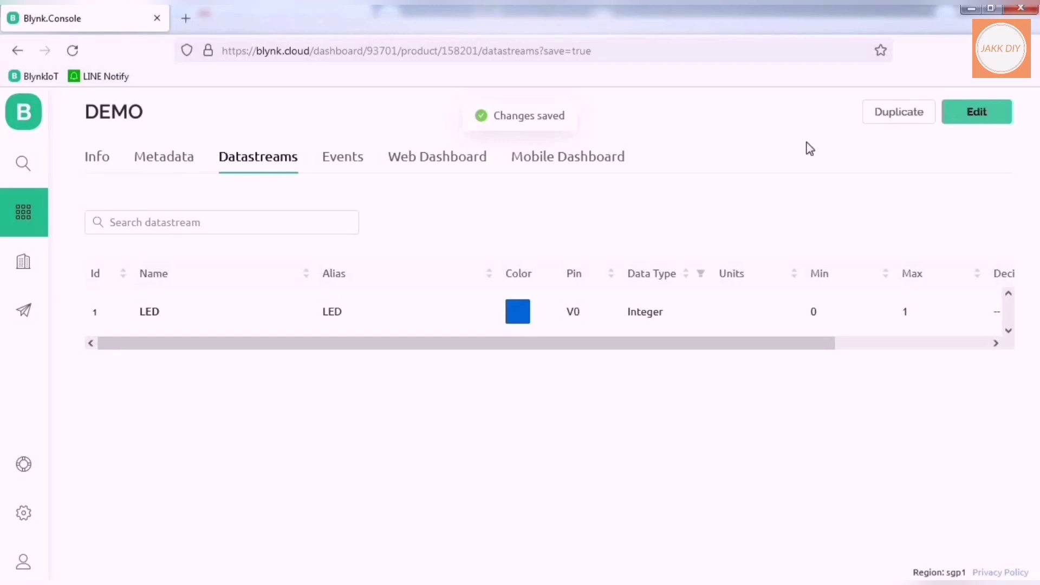
Open the DEMO template's events for editing and start adding a new event.
click(340, 162)
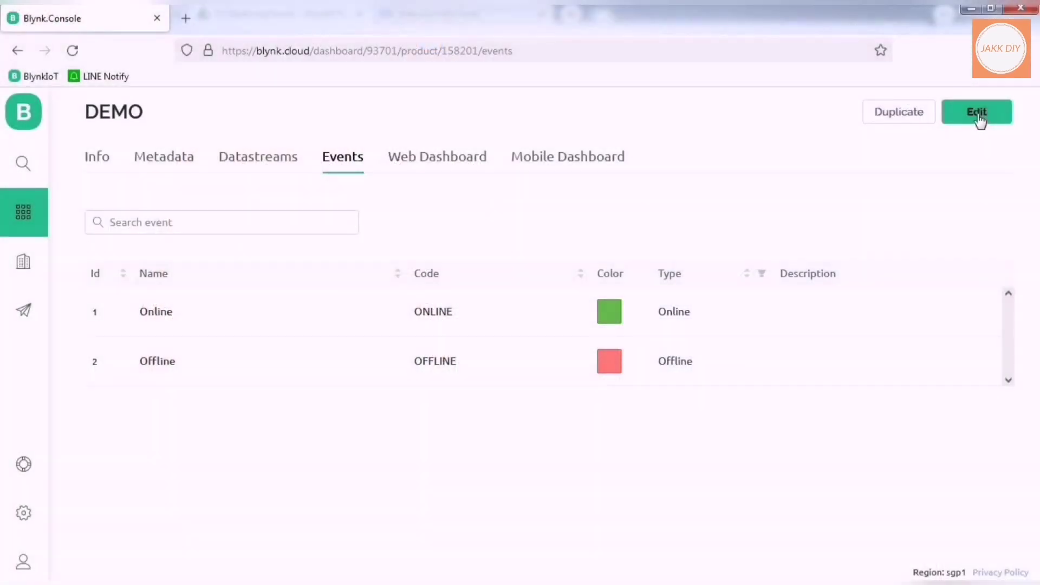
click(978, 118)
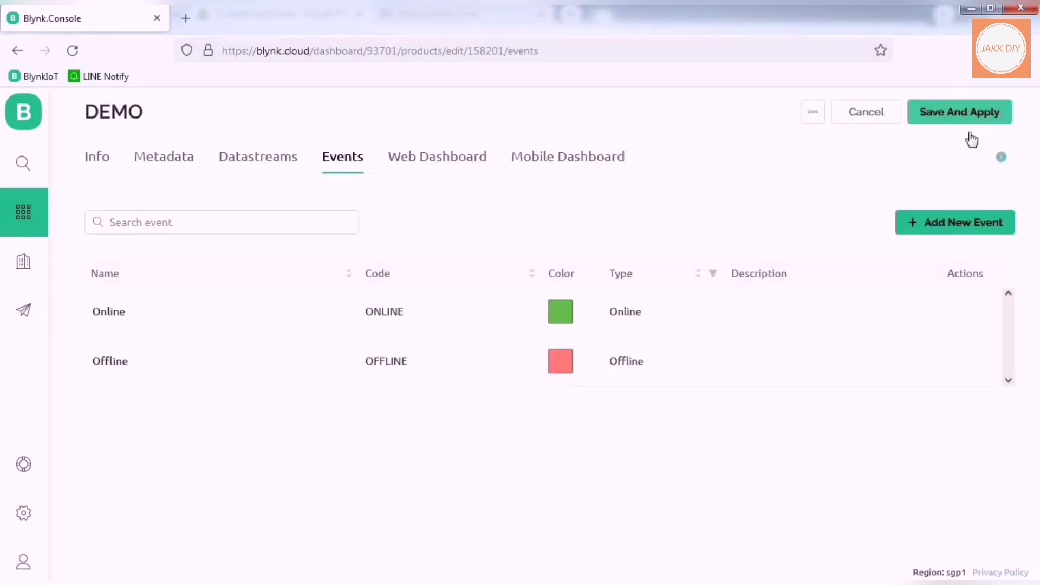
click(956, 226)
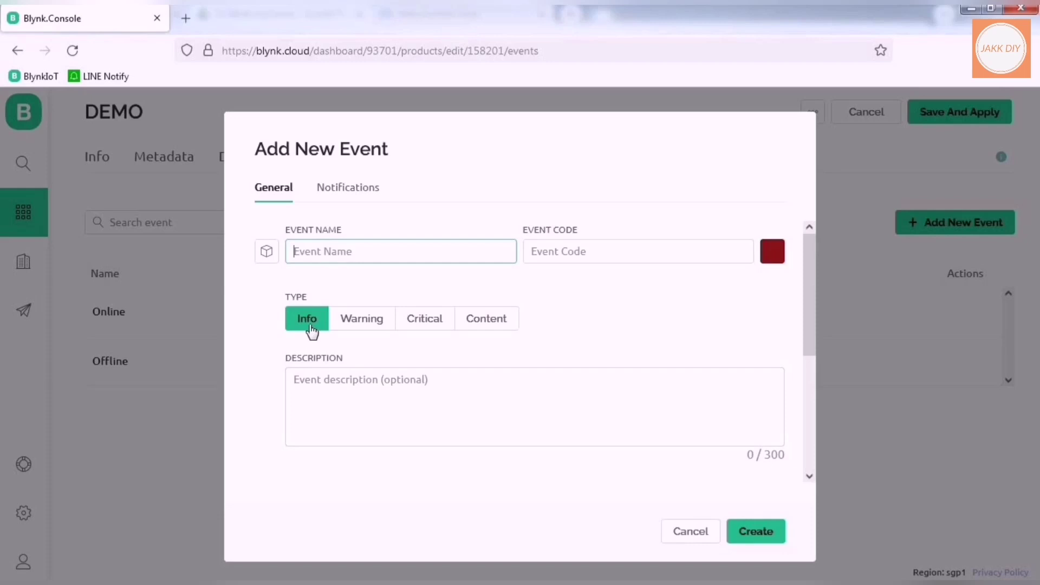
Try the Warning, Critical and Content types for the new event and set the type back to Info.
click(366, 324)
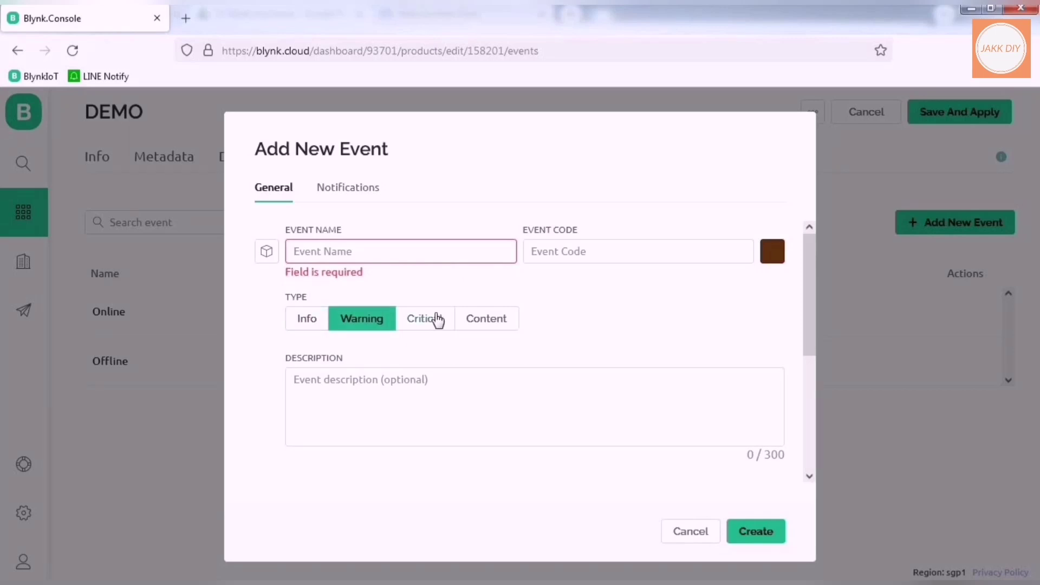
click(437, 319)
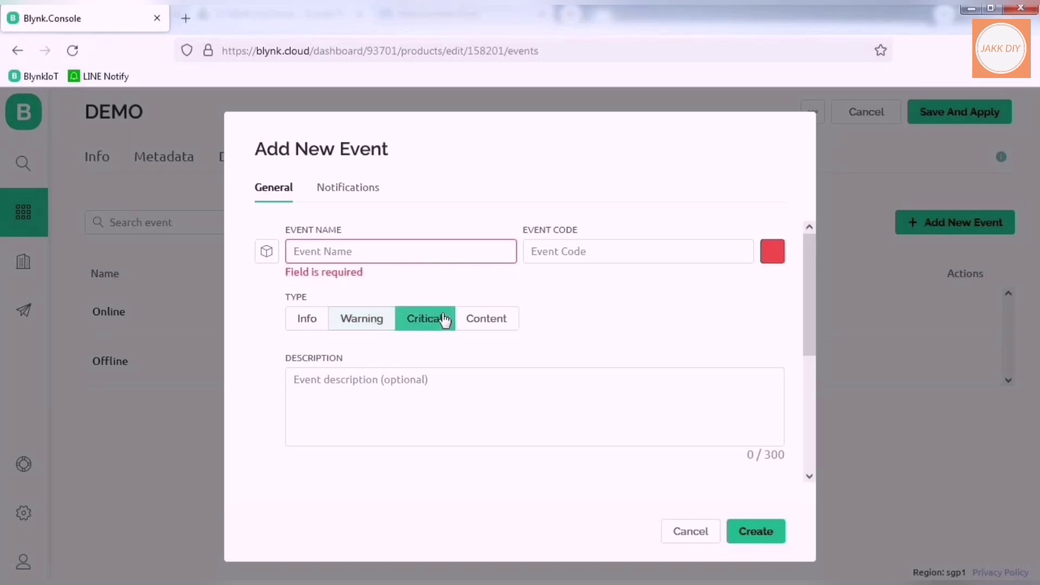
click(480, 324)
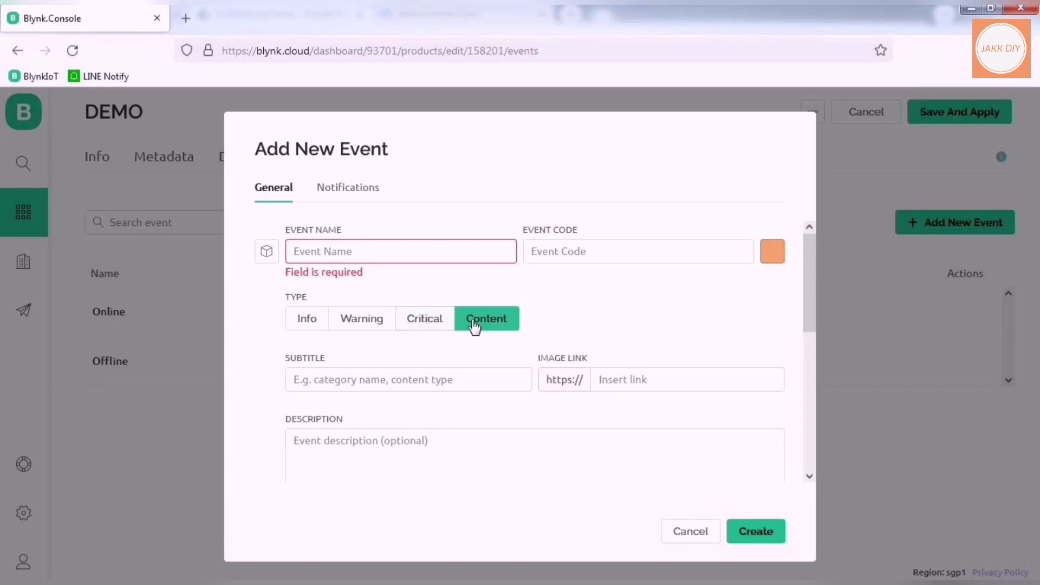
click(303, 322)
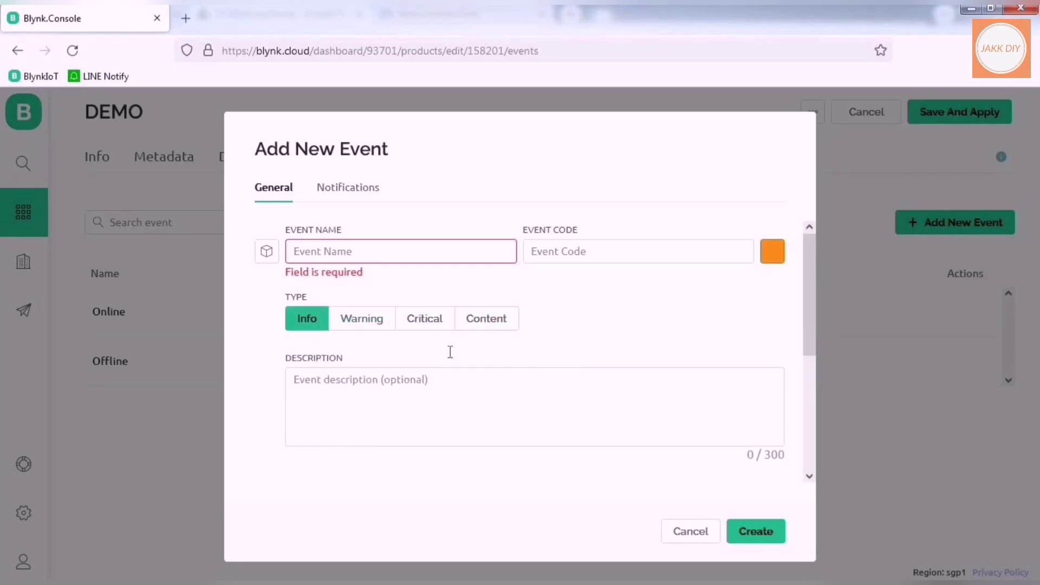
Name the new event SHORT PRESS and check its event code.
click(333, 252)
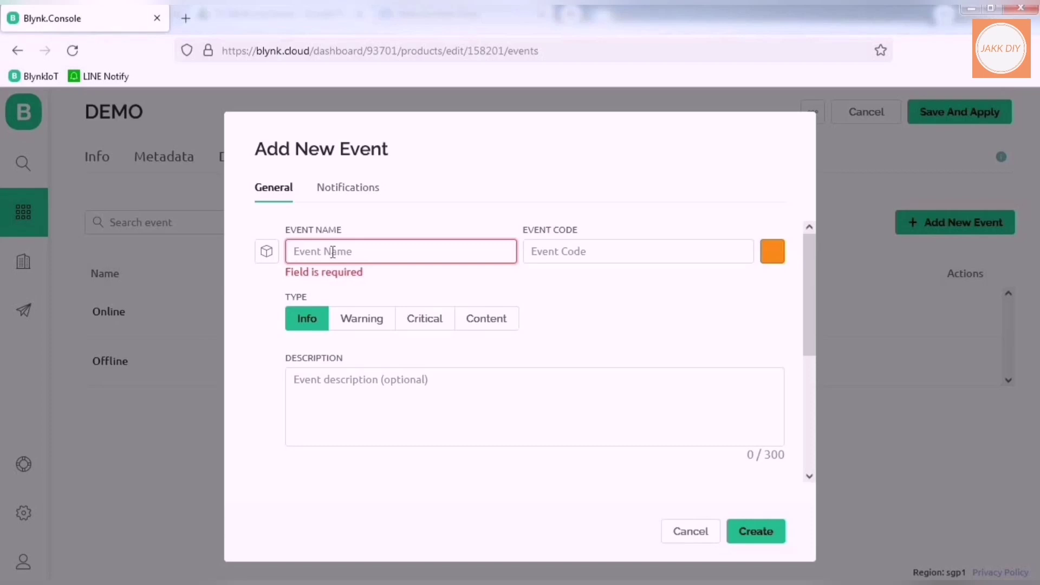
text(SHORT P)
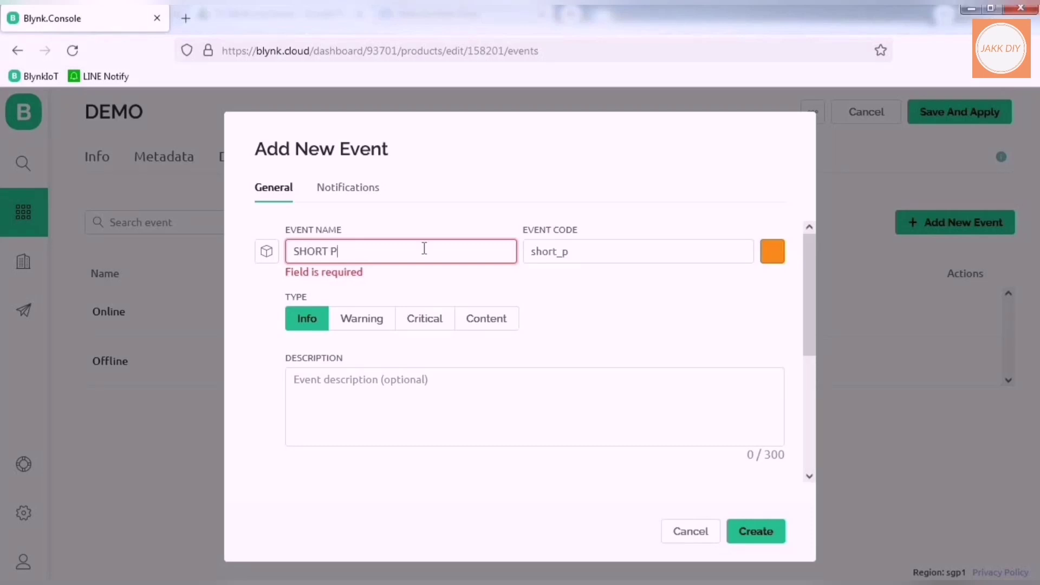
text(RESS)
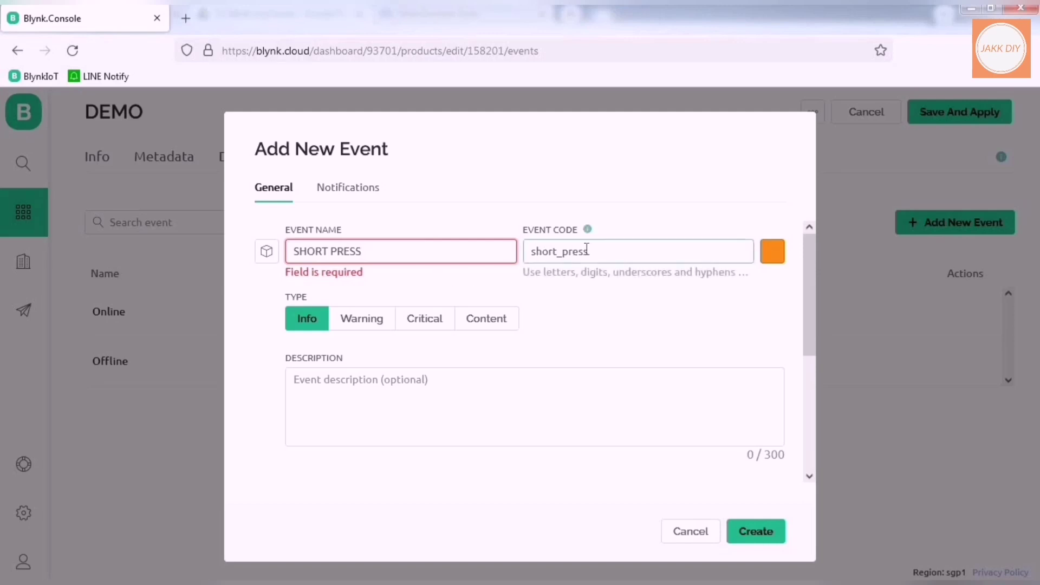
drag(591, 251, 528, 251)
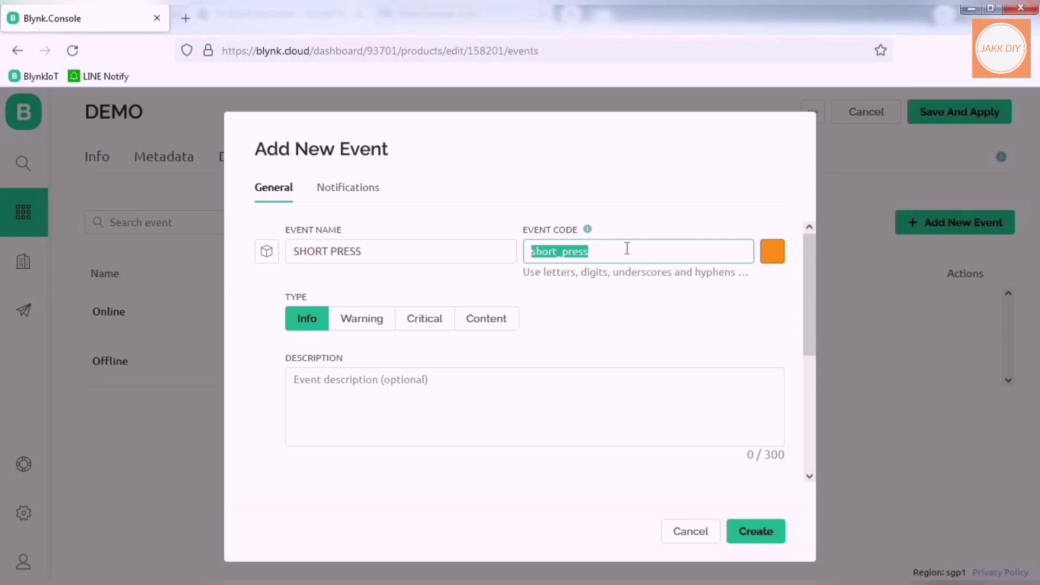
click(598, 256)
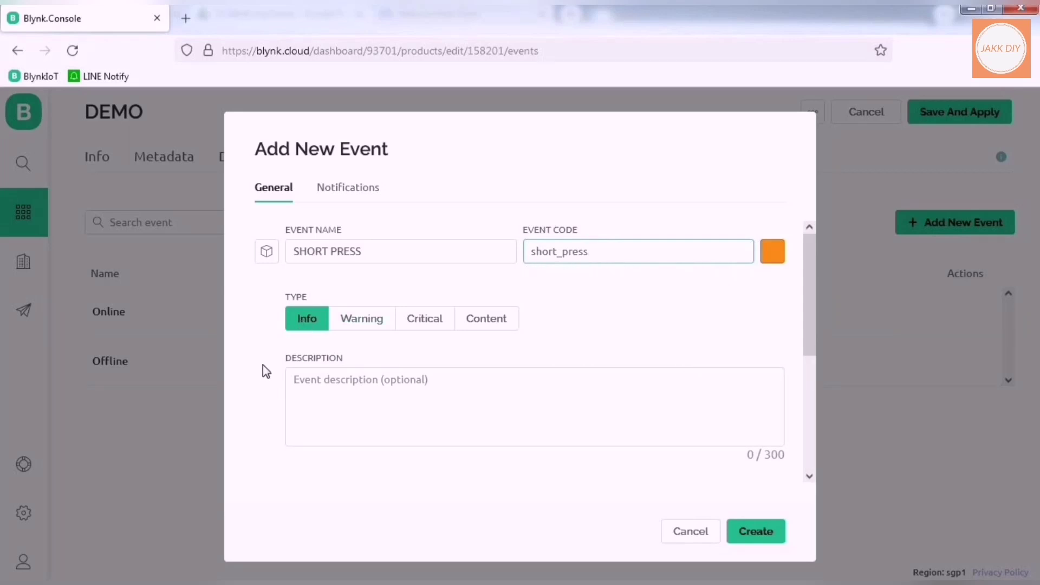
Enable sending the SHORT PRESS event to the Timeline and leave its Notifications tab option off.
scroll(325, 372, down, 3)
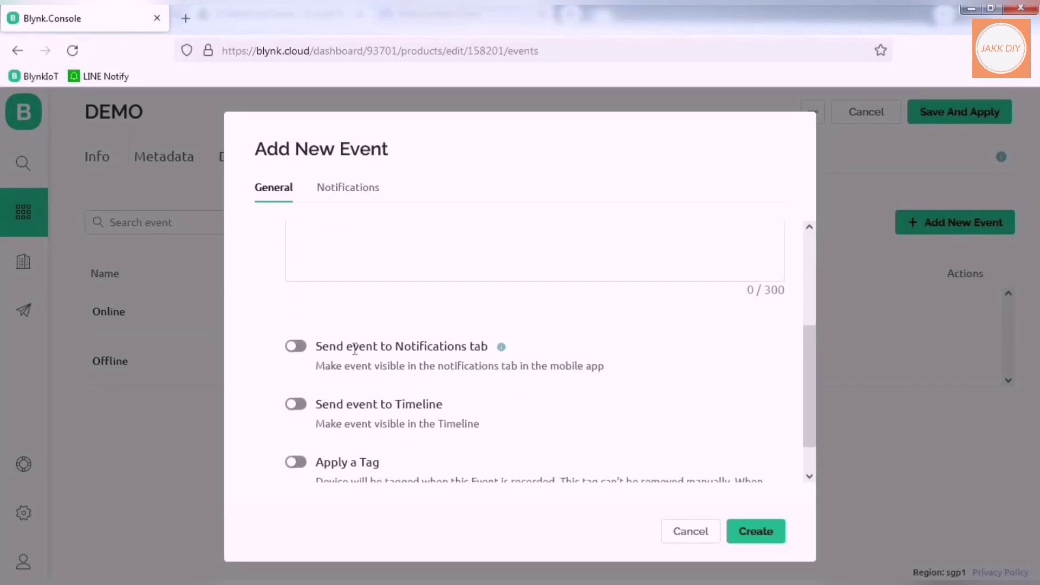
click(297, 349)
click(296, 349)
scroll(353, 353, down, 1)
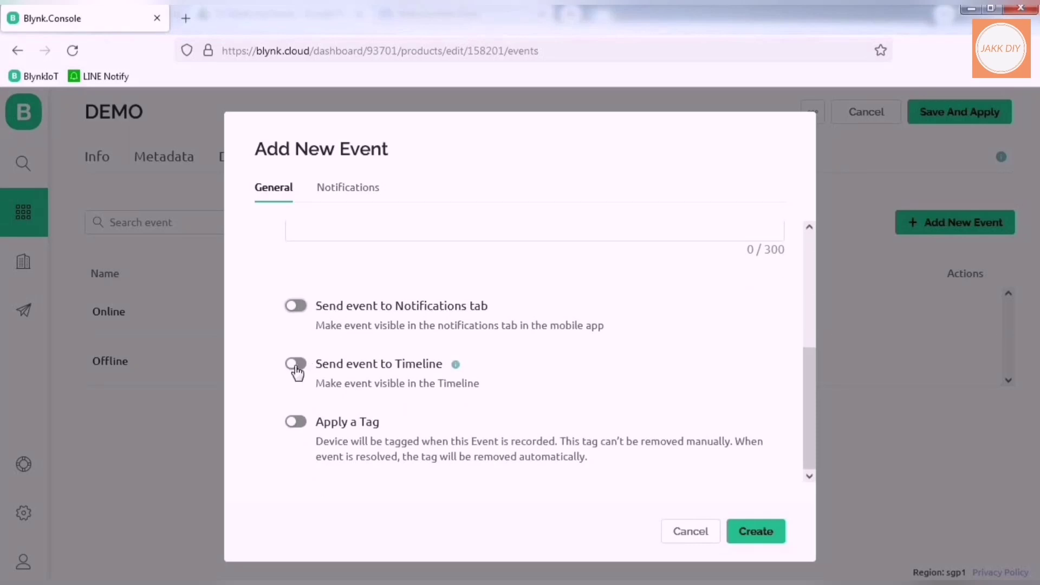
click(297, 372)
scroll(692, 388, up, 4)
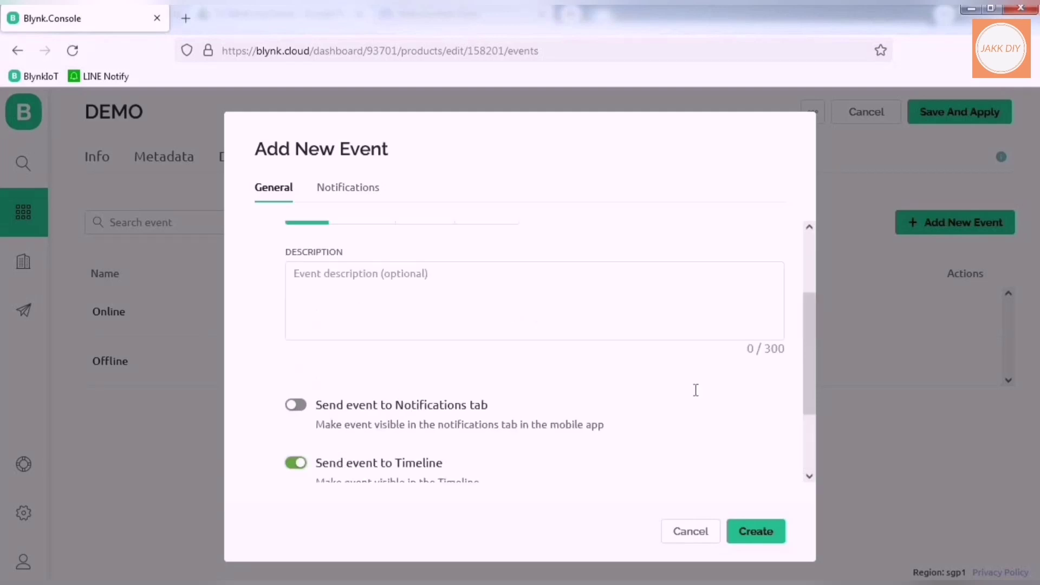
Check the notification settings for the SHORT PRESS event and create the event.
click(348, 189)
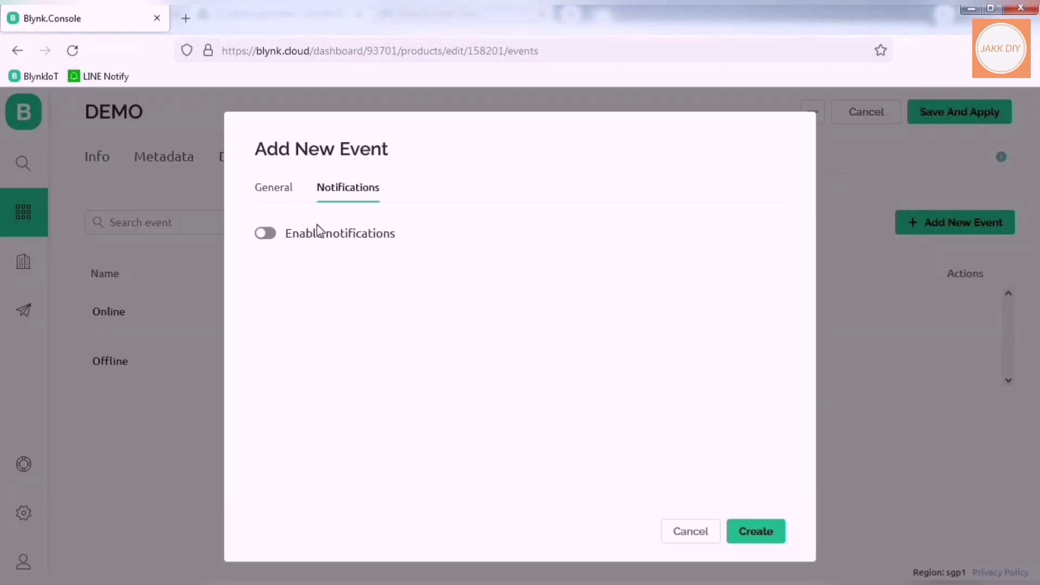
click(275, 191)
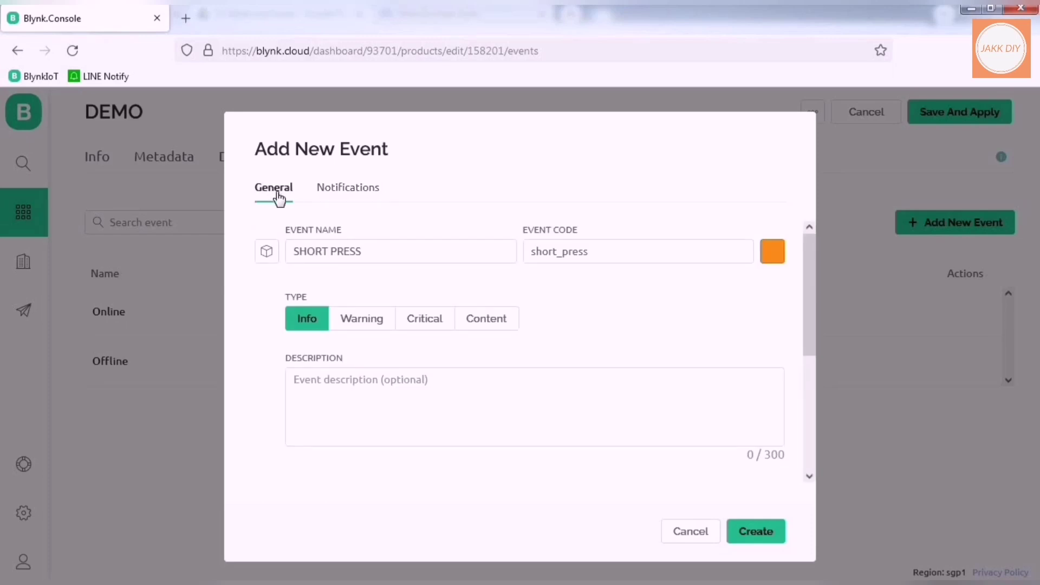
click(760, 537)
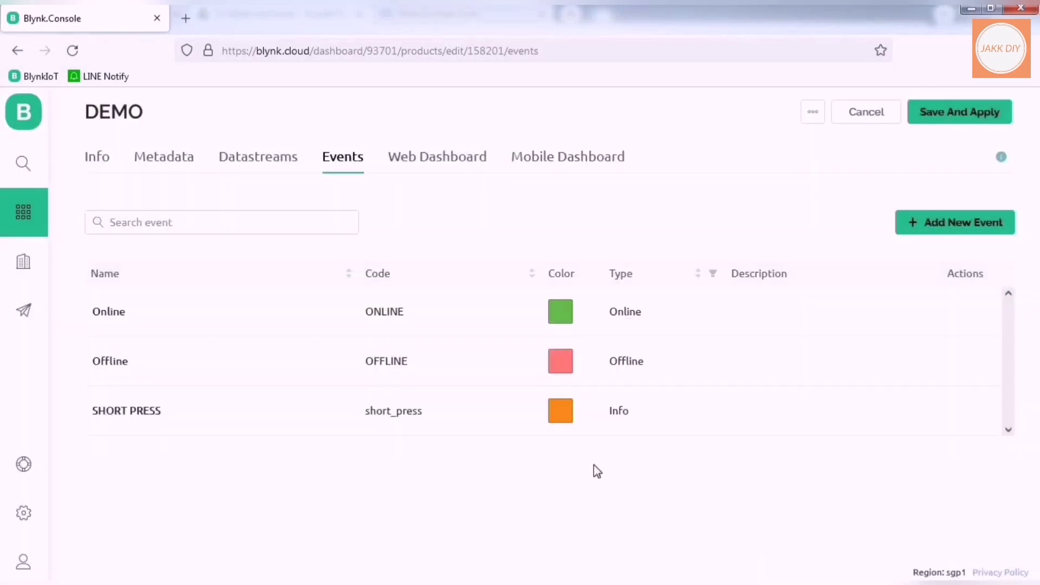
Create a new event named MEDIUM PRESS with type Warning and sending to the Timeline enabled.
click(928, 227)
click(367, 249)
text(ME)
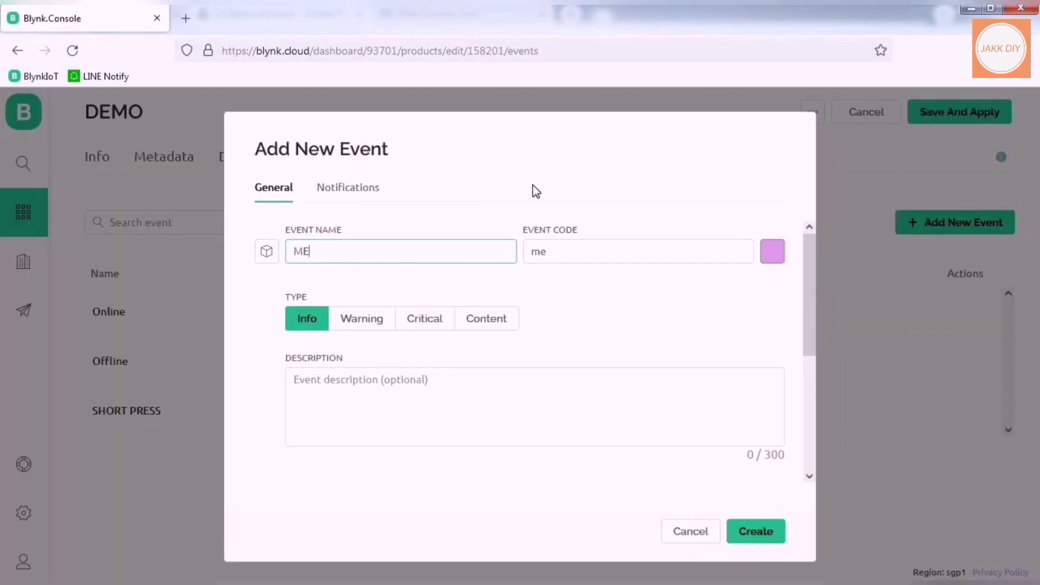
text(DIUM PRESS)
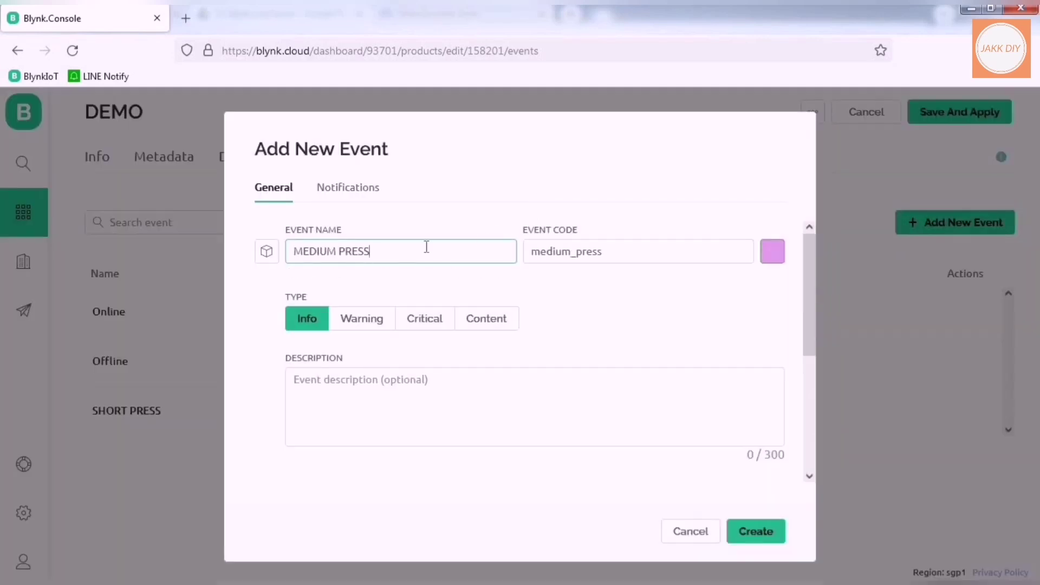
click(376, 321)
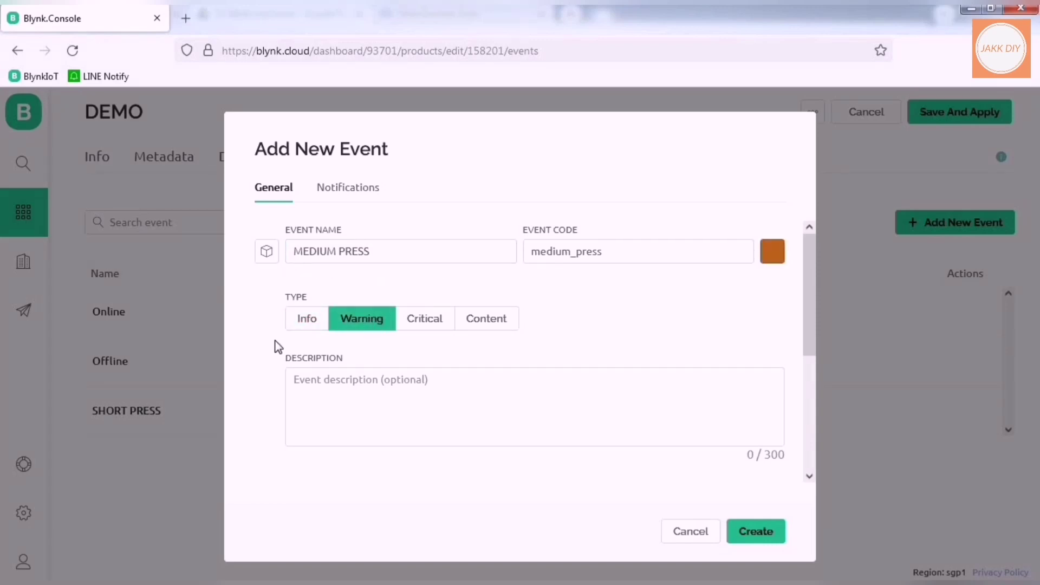
scroll(278, 345, down, 5)
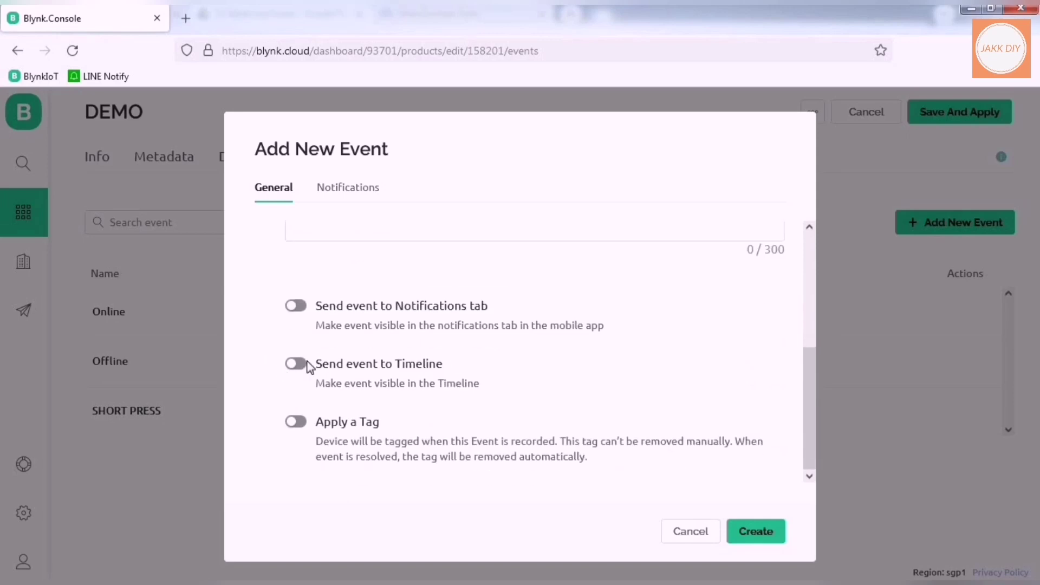
click(298, 366)
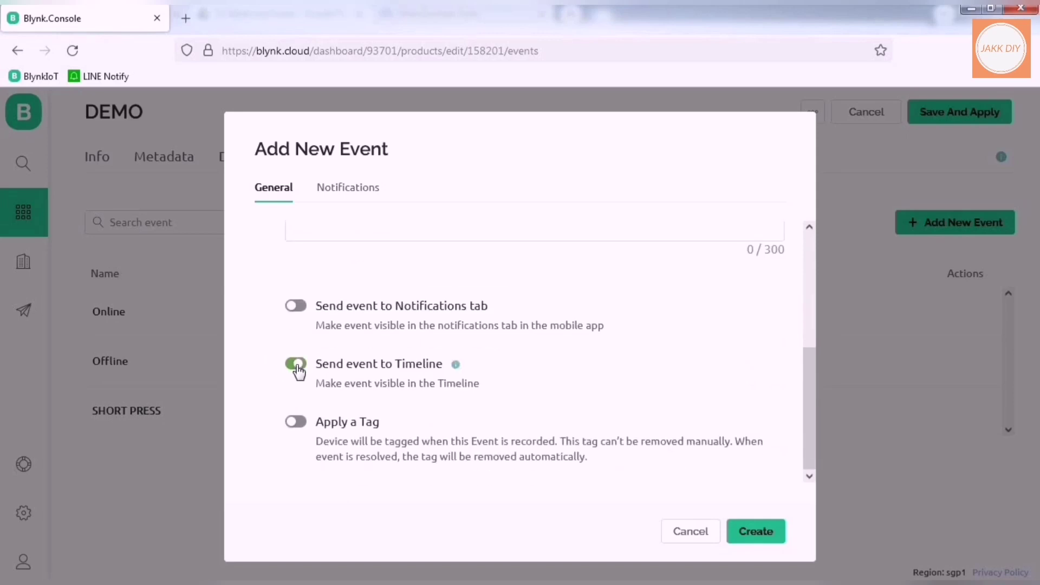
click(758, 532)
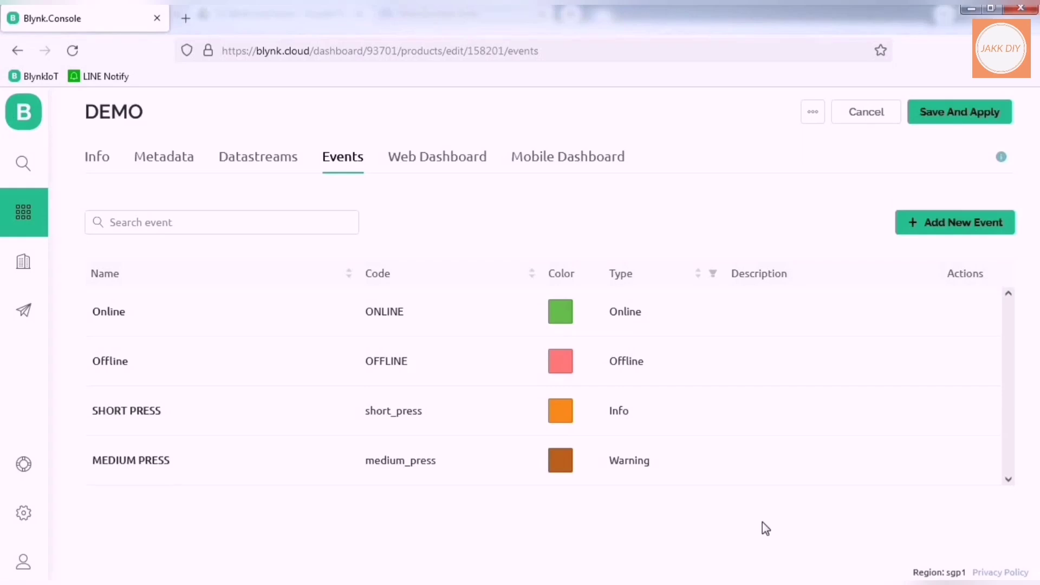
Create a Critical event named LONG PRESS that is sent to the Timeline, and save and apply the template.
click(949, 224)
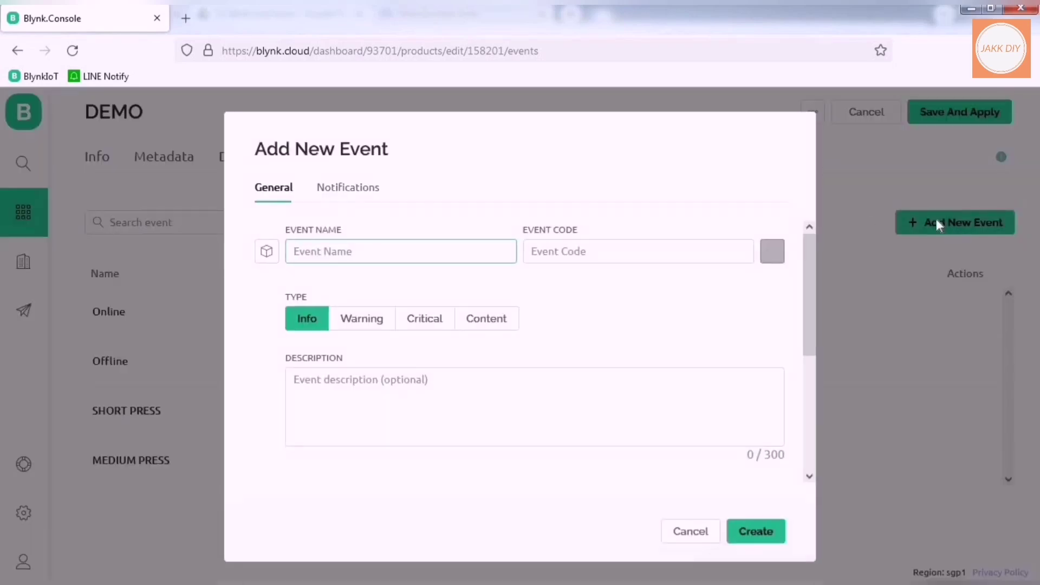
click(359, 254)
text(L)
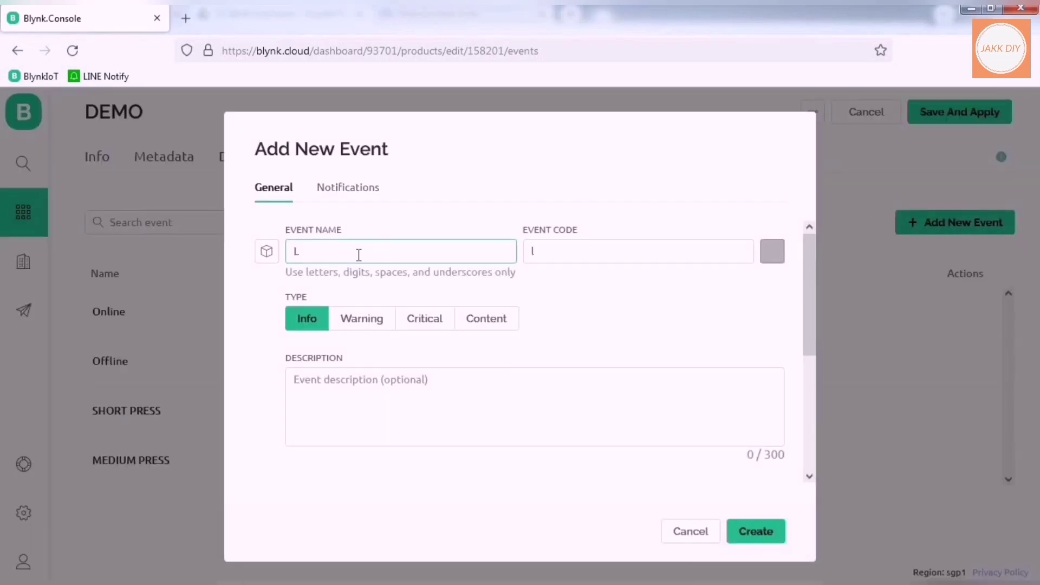
text(ONG PRESS)
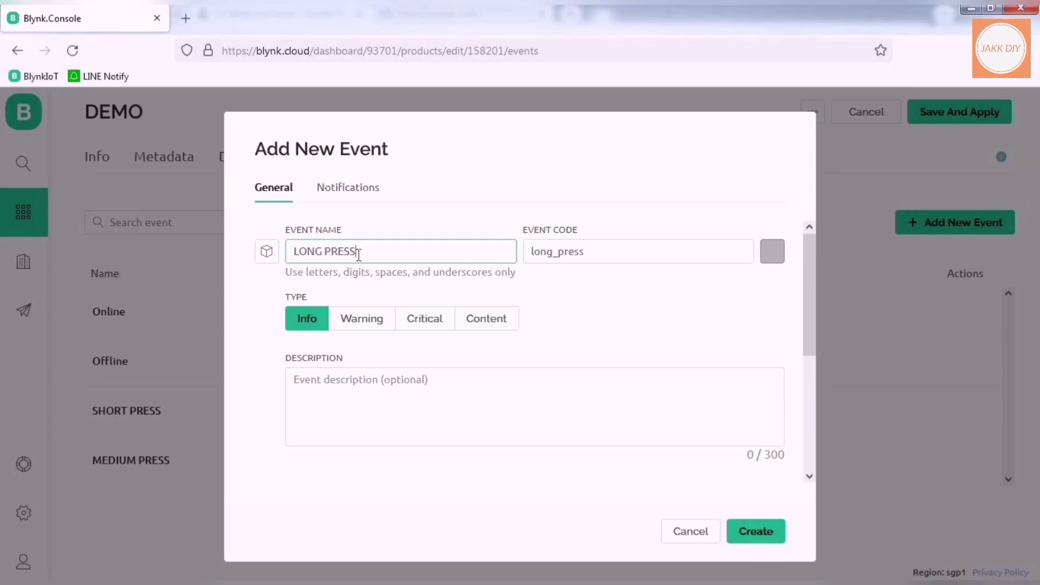
click(422, 322)
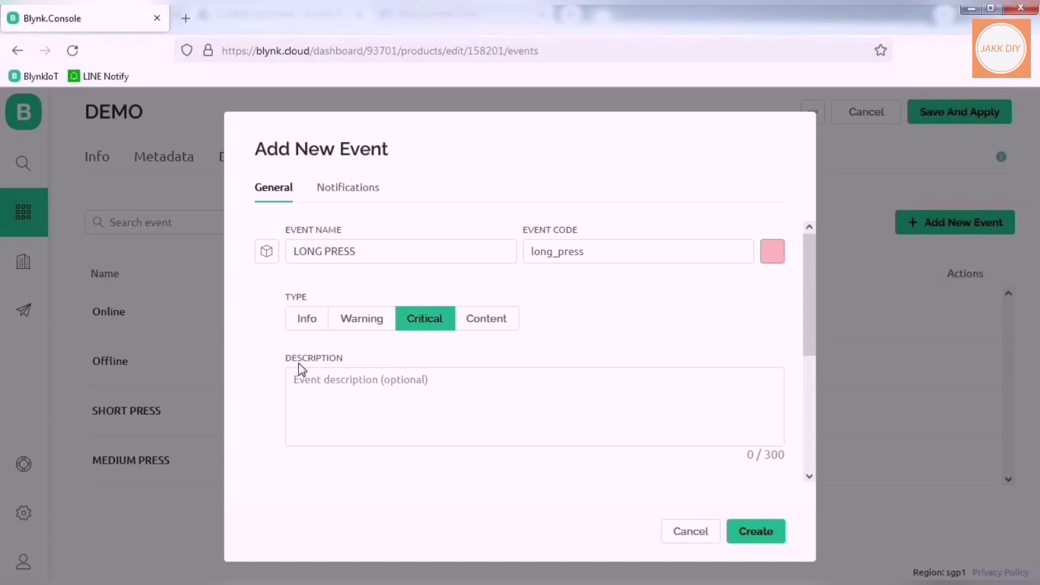
scroll(292, 368, down, 4)
click(296, 366)
click(755, 533)
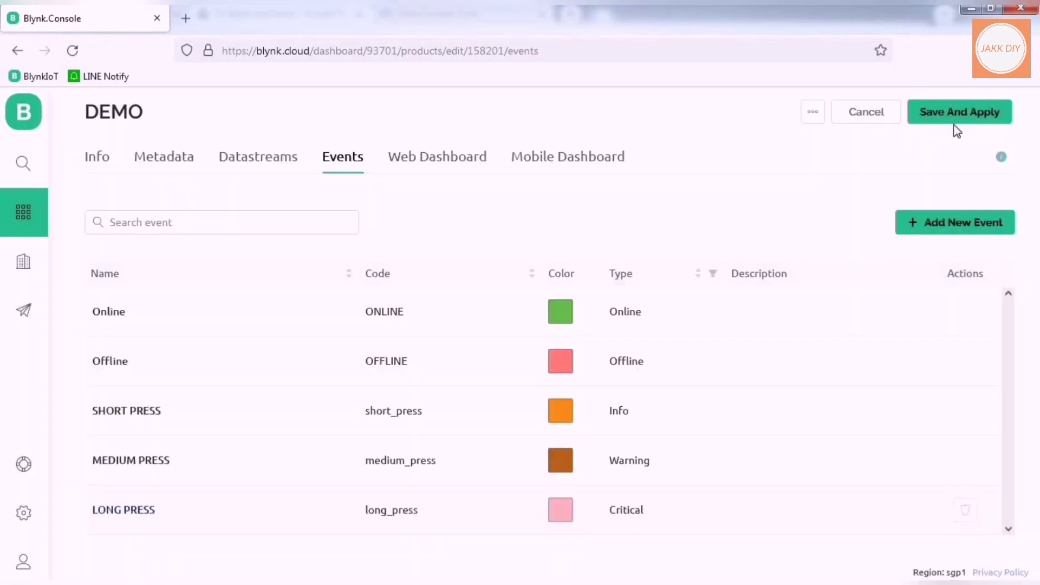
click(964, 116)
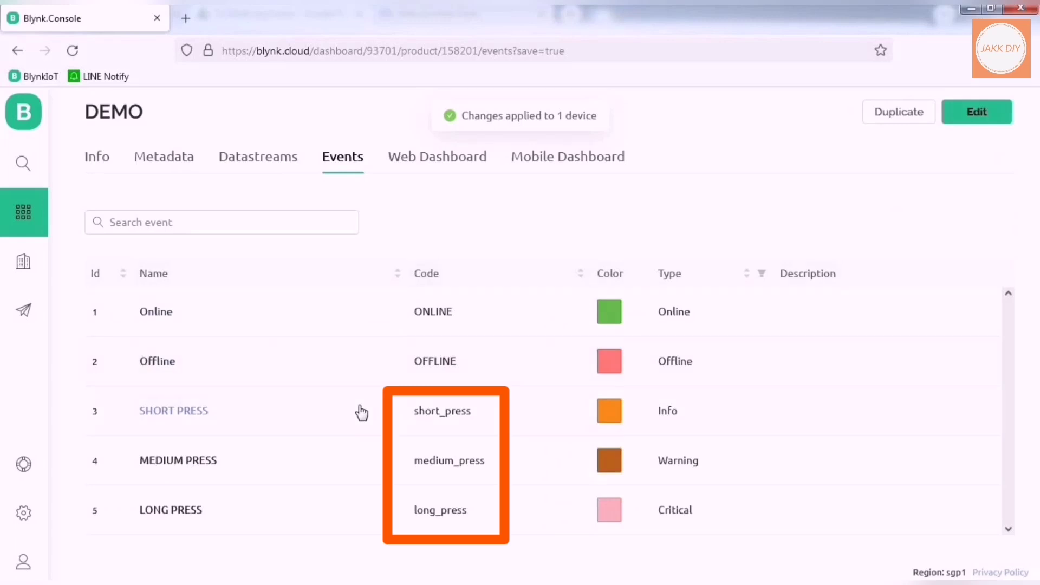
Open the SHORT PRESS event's details and copy its event code short_press.
click(415, 410)
drag(561, 255, 587, 255)
drag(588, 255, 599, 254)
key(ctrl+c)
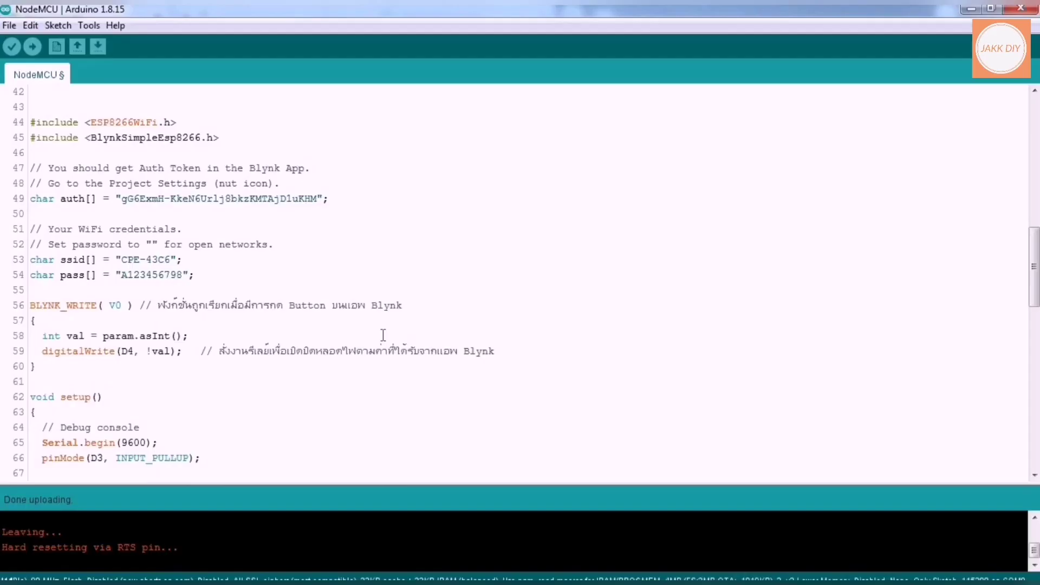
In the NodeMCU sketch in Arduino IDE, examine how the loop counts switch presses and picks the info, warning or critical branch.
scroll(385, 334, down, 6)
scroll(384, 334, down, 4)
scroll(386, 332, up, 2)
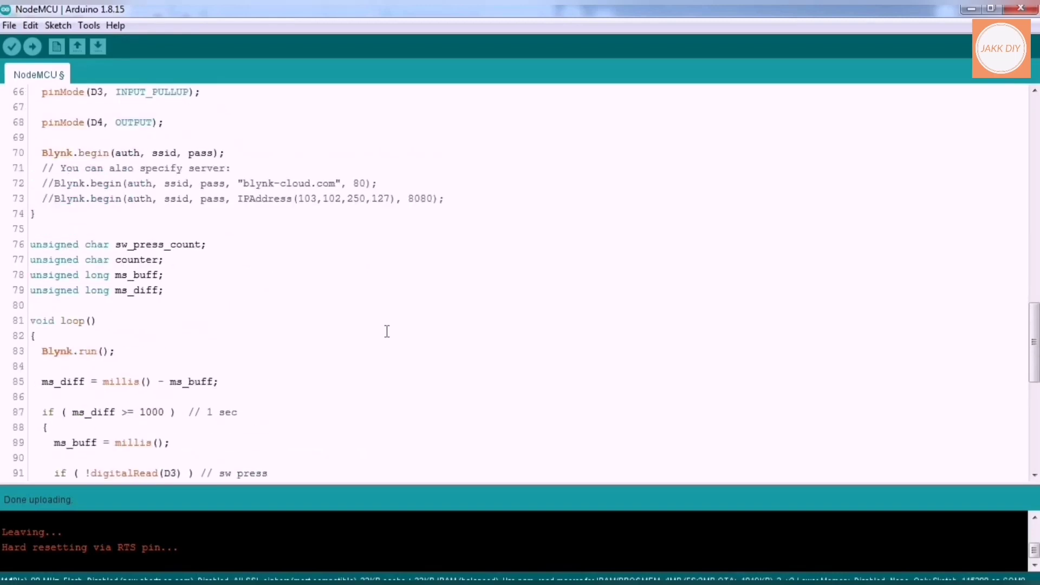
scroll(387, 331, down, 8)
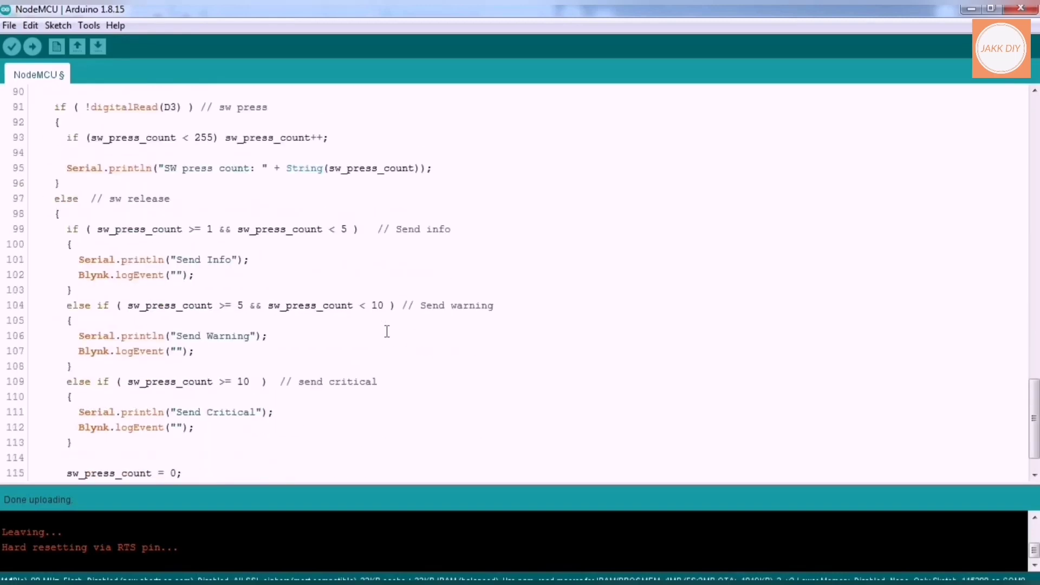
scroll(387, 331, down, 1)
scroll(387, 330, up, 1)
scroll(330, 288, down, 1)
scroll(329, 287, up, 1)
scroll(414, 286, up, 7)
scroll(412, 285, down, 2)
scroll(410, 285, down, 4)
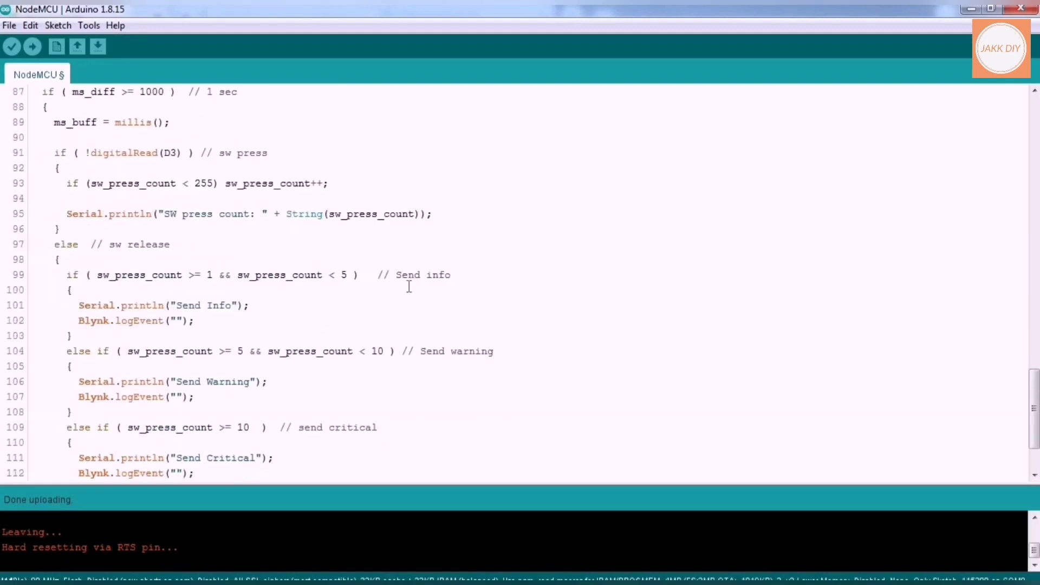
scroll(408, 286, down, 1)
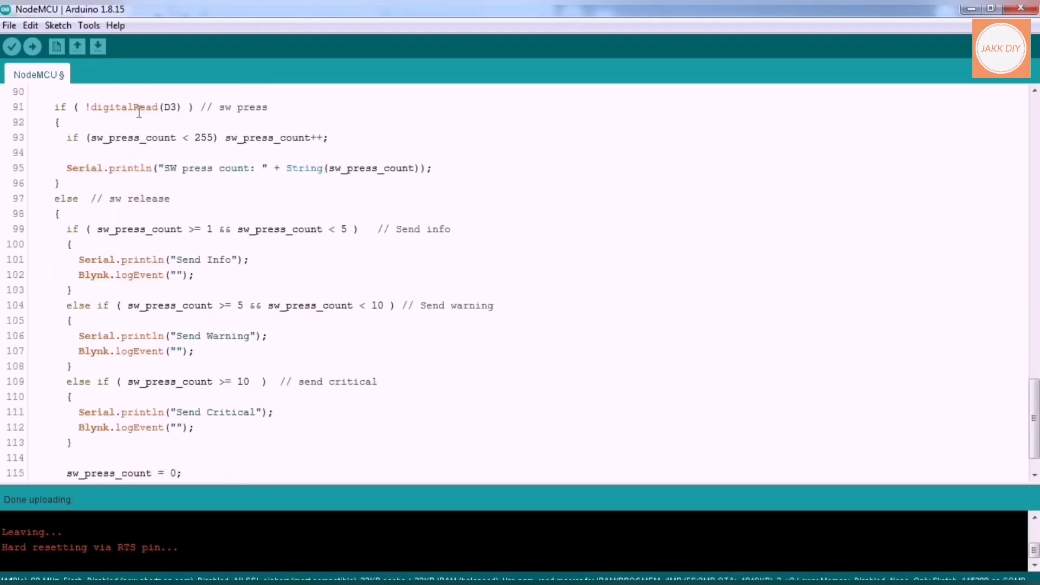
drag(87, 107, 268, 106)
drag(224, 137, 307, 148)
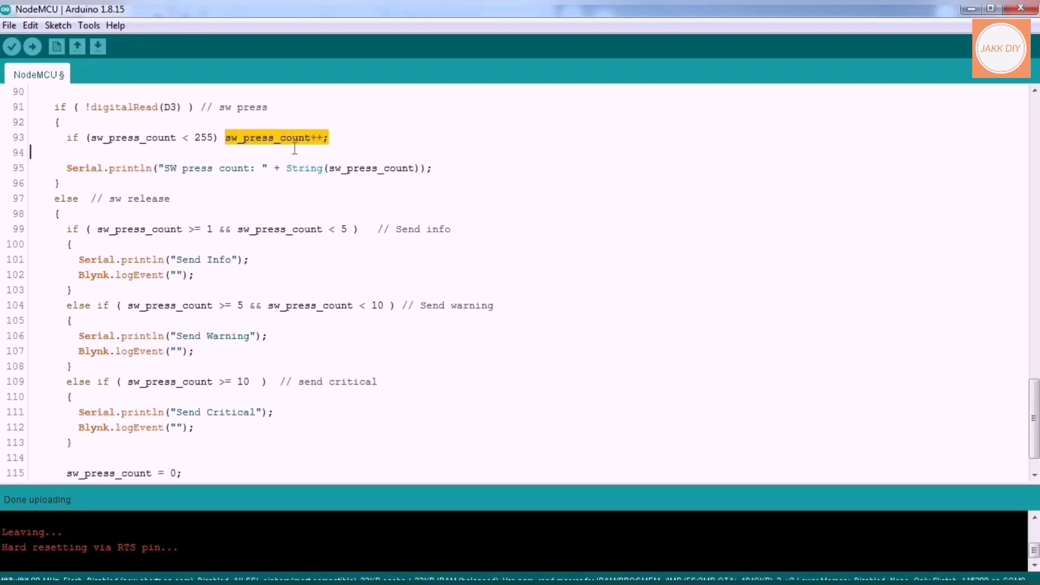
drag(96, 229, 454, 229)
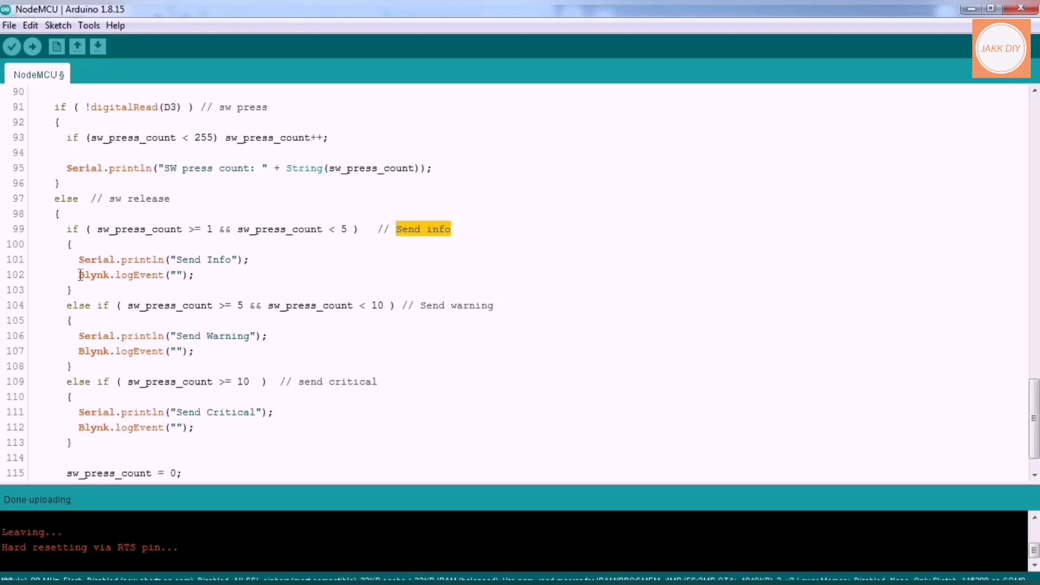
Insert short_press as the Blynk.logEvent argument in the sketch's Send info branch.
drag(80, 275, 232, 274)
click(217, 274)
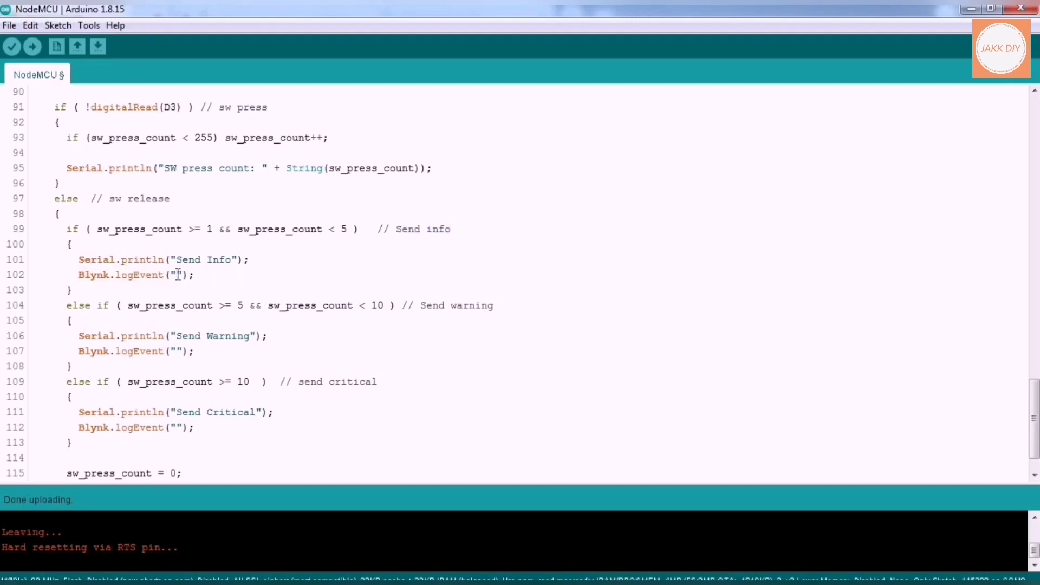
key(ctrl+v)
click(291, 275)
Copy the MEDIUM PRESS event code from Blynk.Console and insert medium_press into the Blynk.logEvent call of the sketch's Send warning branch.
drag(132, 307, 495, 307)
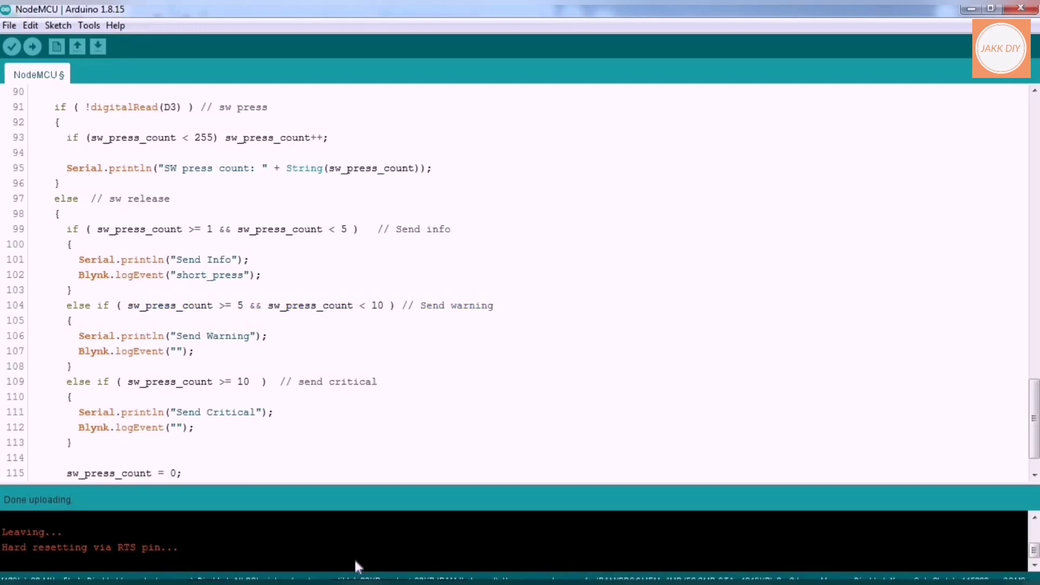
click(364, 567)
click(455, 469)
drag(532, 249, 605, 242)
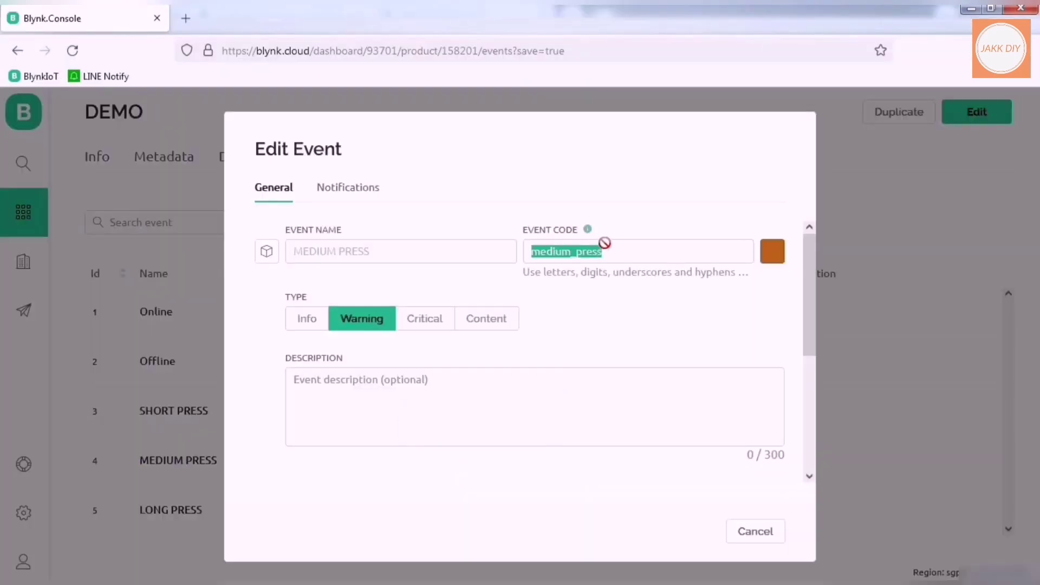
click(755, 531)
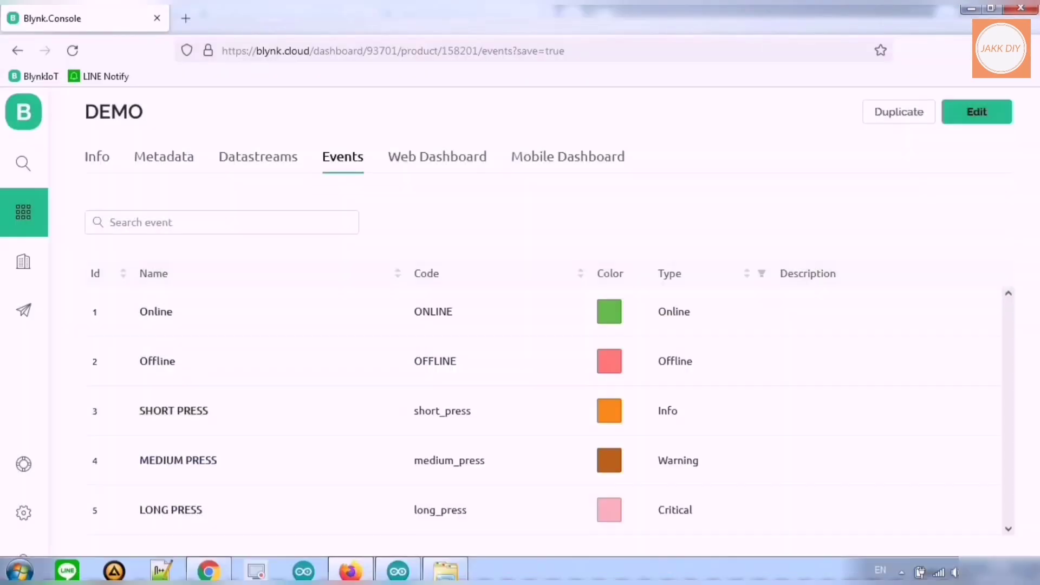
key(alt+Tab)
text(medium_press)
Copy the LONG PRESS event code from Blynk.Console and insert long_press into the Blynk.logEvent call of the sketch's send critical branch.
drag(129, 383, 388, 383)
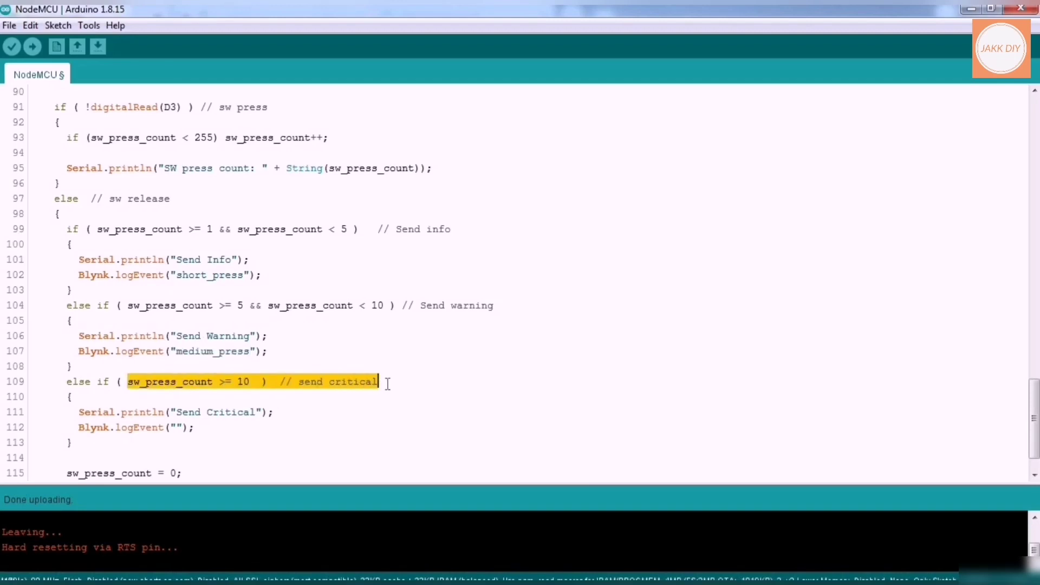
click(344, 414)
click(372, 568)
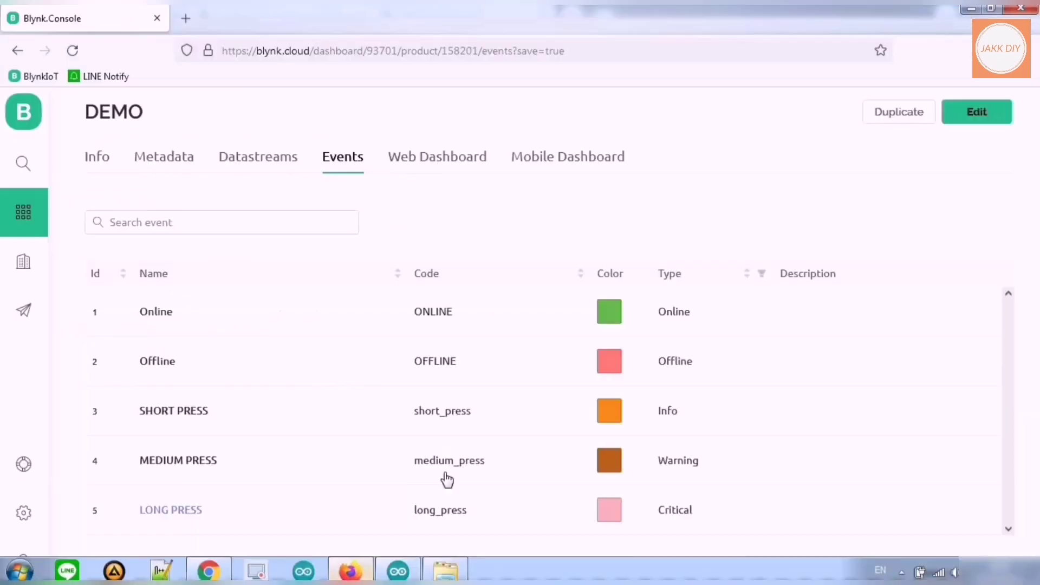
click(437, 515)
drag(532, 252, 712, 339)
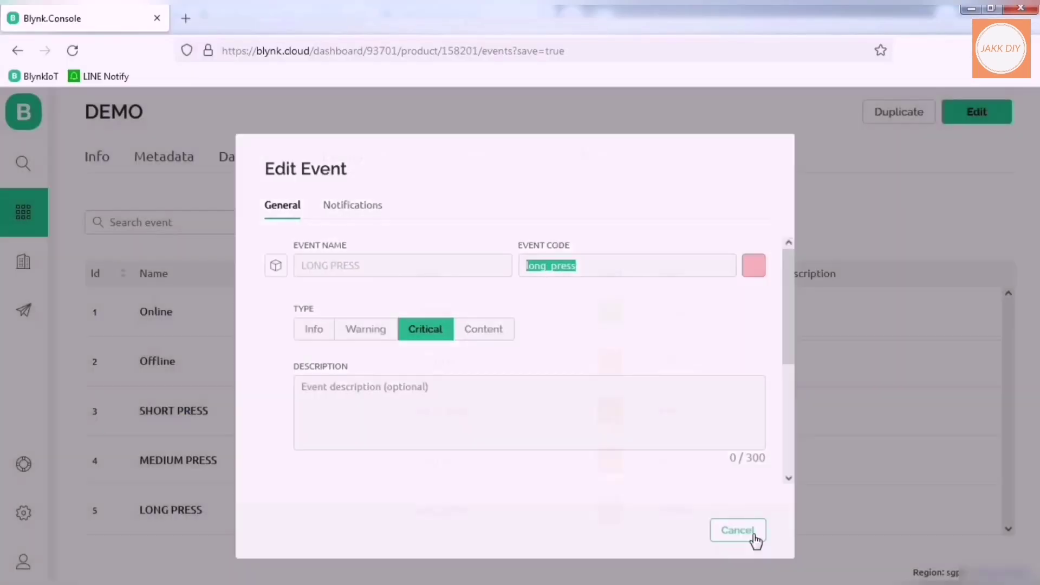
click(755, 534)
click(405, 569)
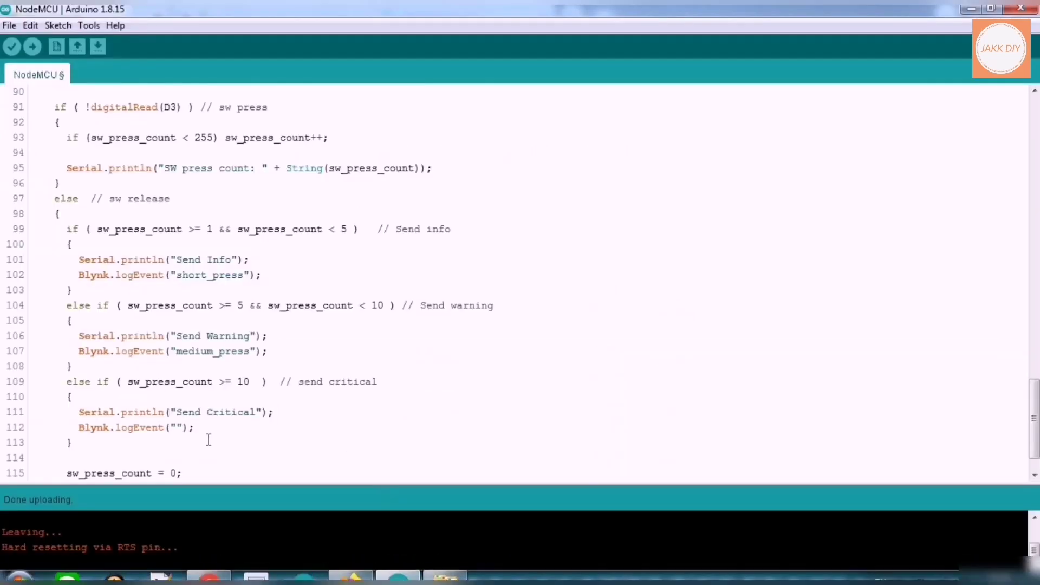
text(long_press)
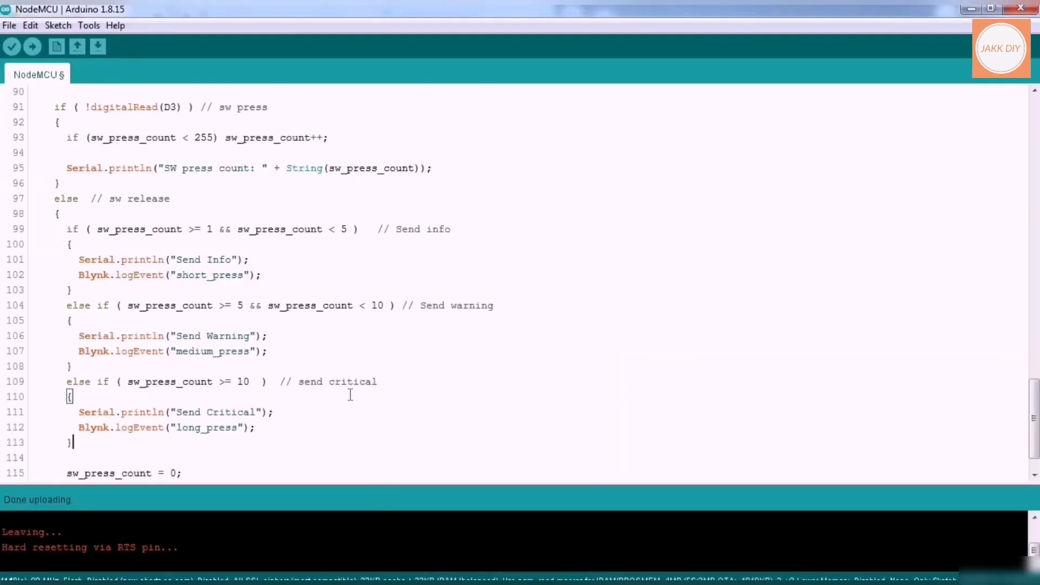